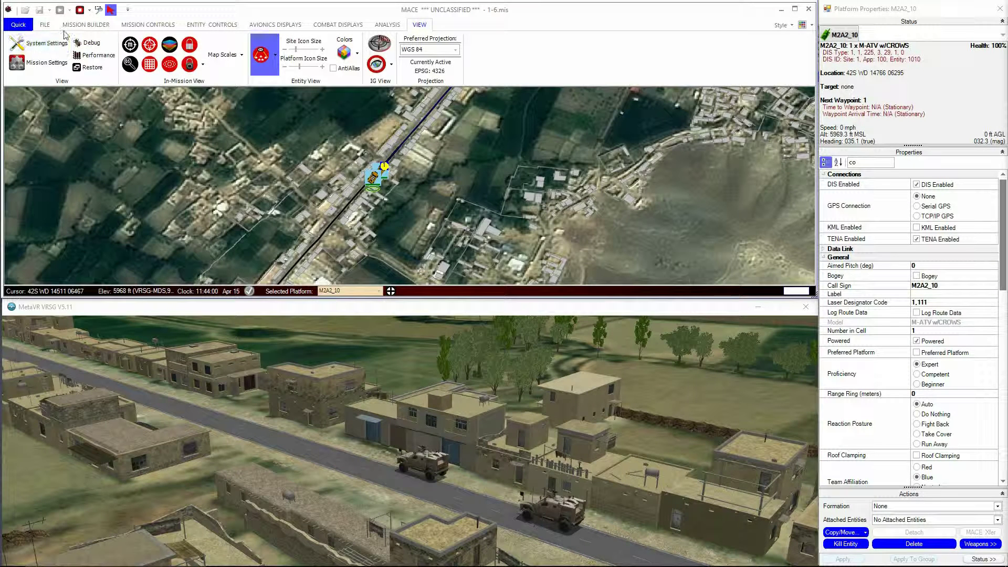
- Start M2A2_10 moving along its route by raising its speed in 1 mph increments
click(195, 26)
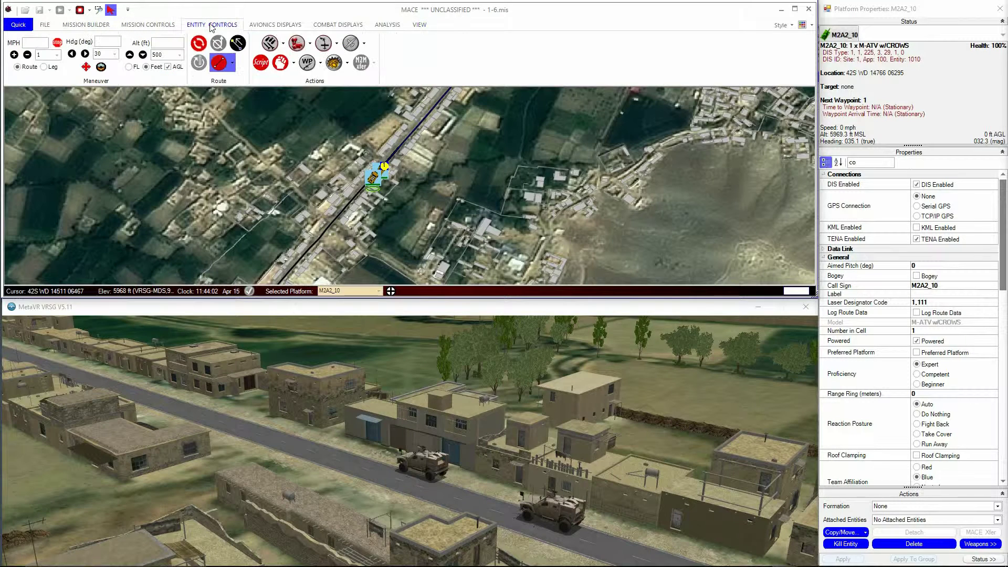
click(14, 54)
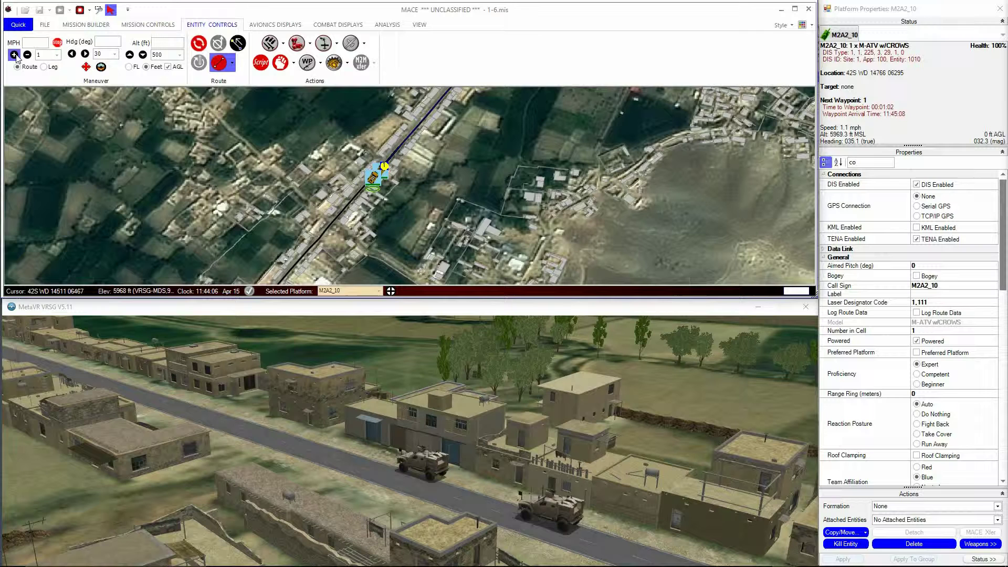
click(14, 55)
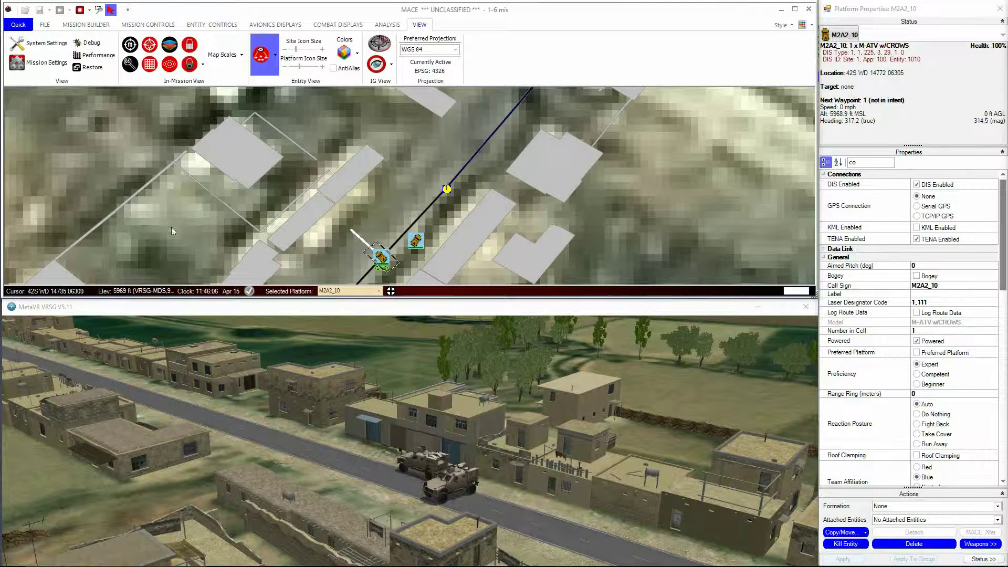
- Toggle Enable Collision Avoidance and Disable Collision Avoidance when Pathfinding in the mission's behavior settings, and close the settings
click(48, 63)
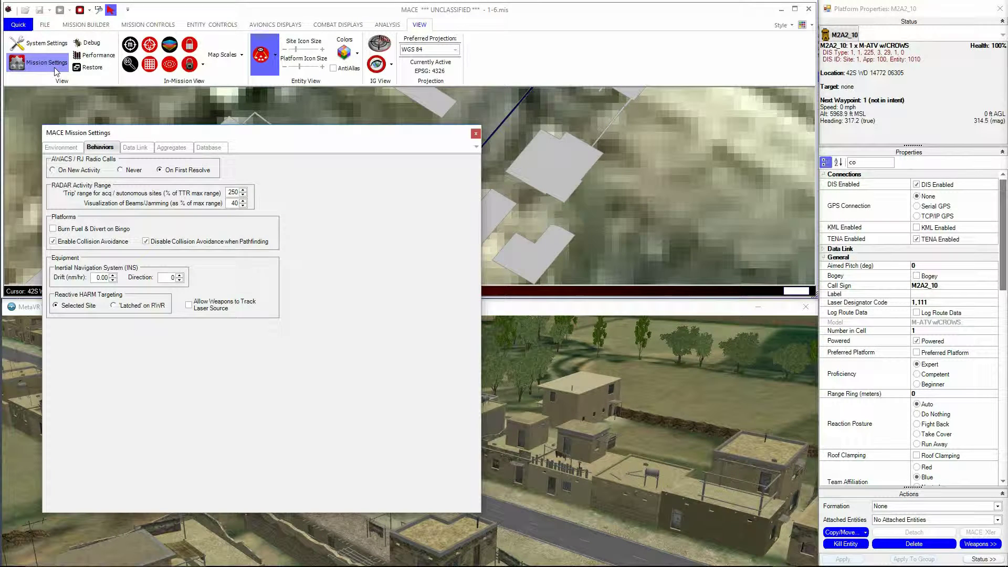
click(105, 243)
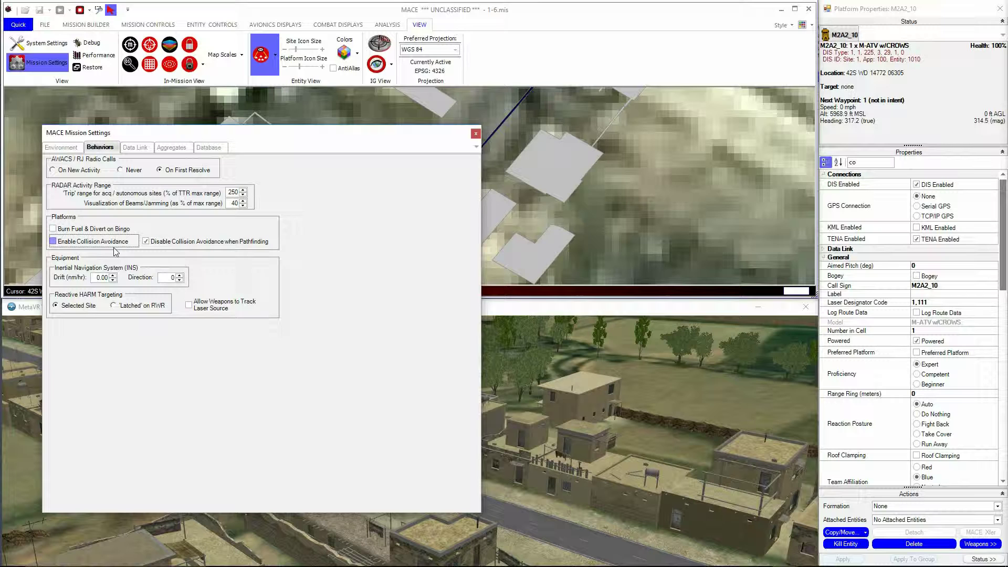
click(147, 242)
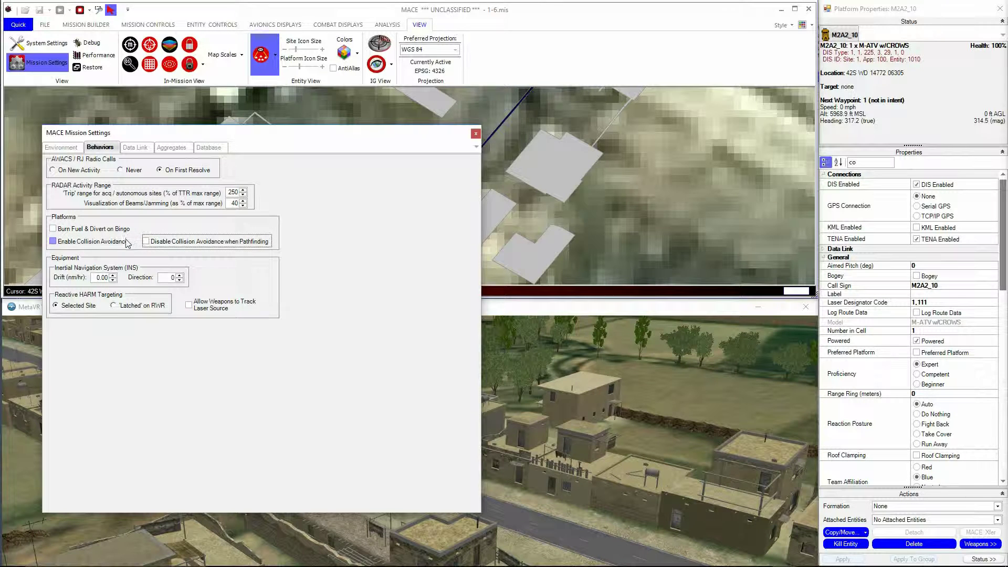
click(127, 243)
click(148, 242)
click(127, 245)
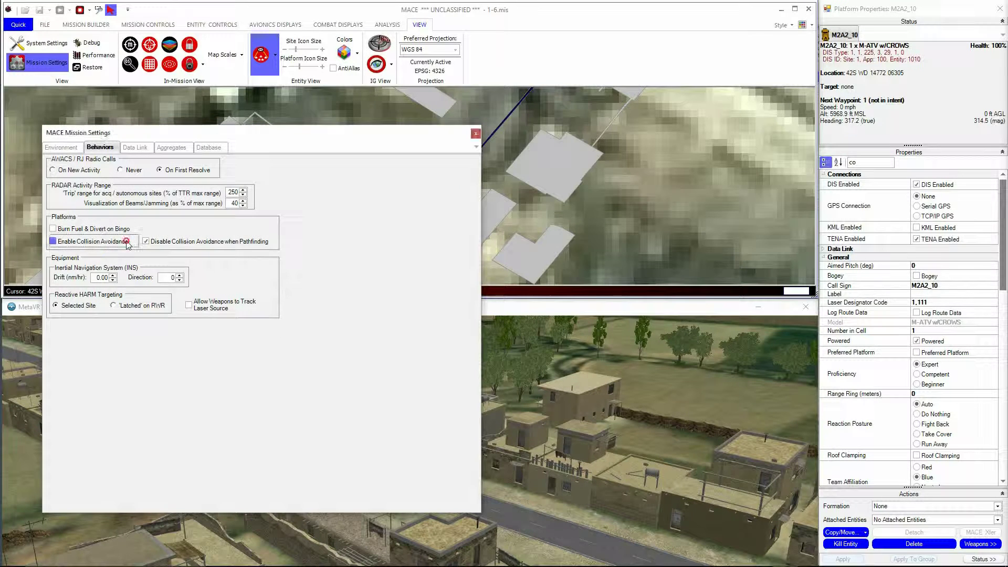
click(475, 134)
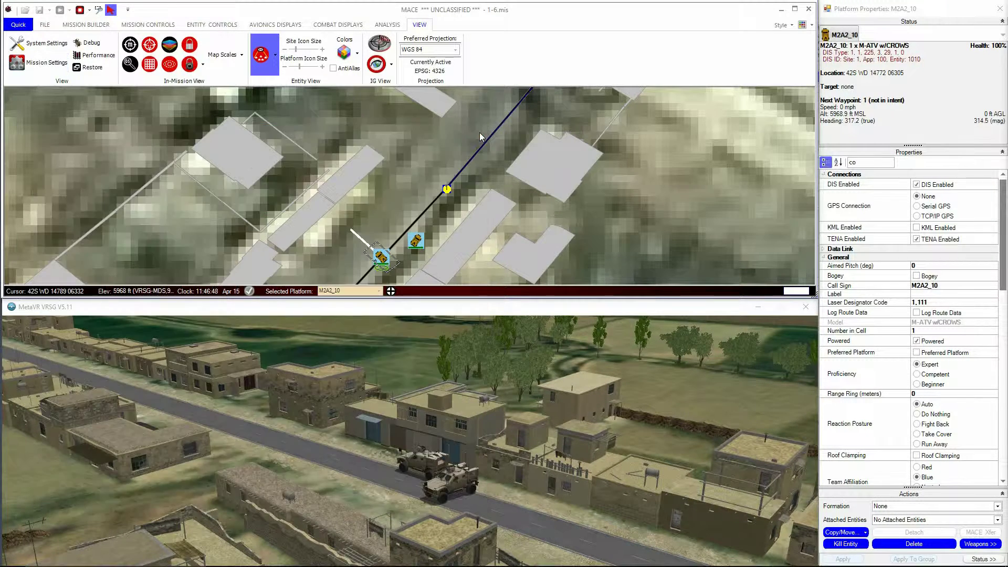
- Move M2A2_9 onto the road directly ahead of M2A2_10 and reselect M2A2_10
click(416, 242)
drag(417, 241, 415, 225)
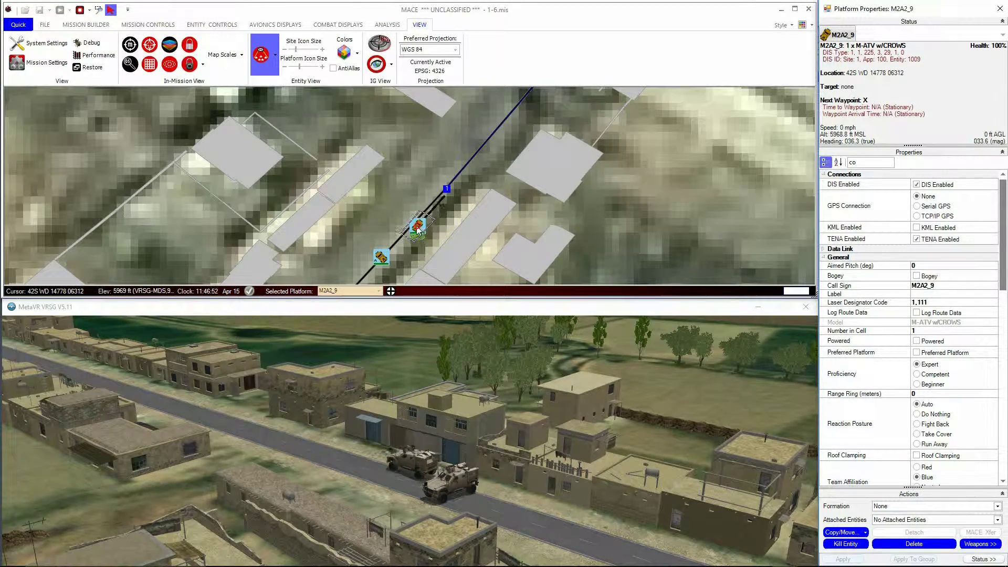
click(381, 257)
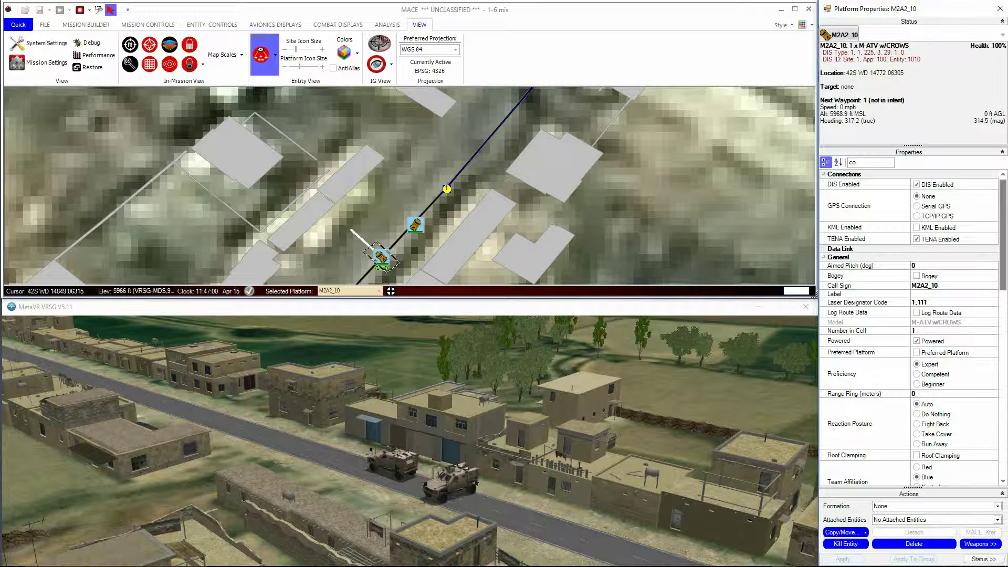
click(452, 526)
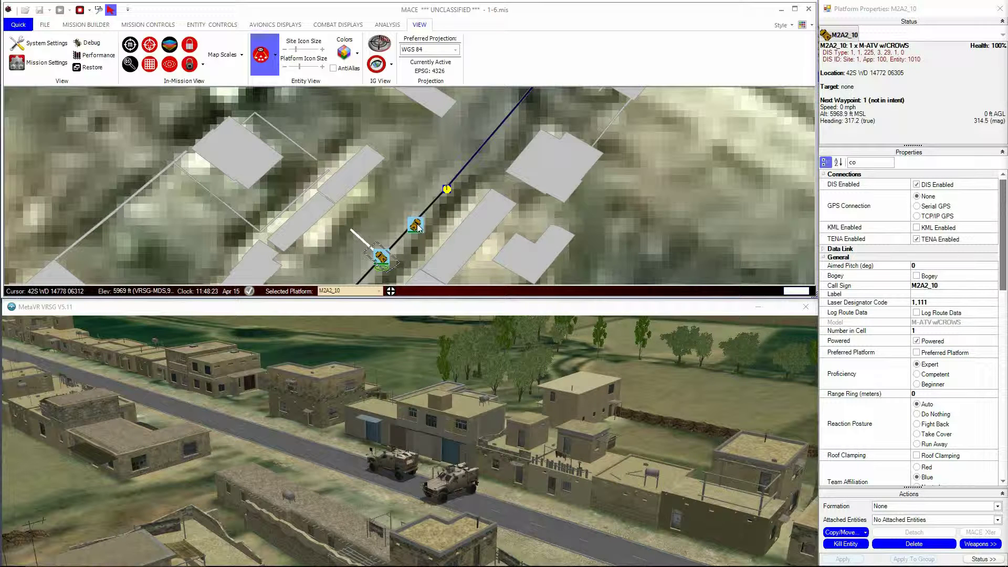
- Enable the Disable Collision Avoidance physical property for both M2A2_9 and M2A2_10
click(416, 226)
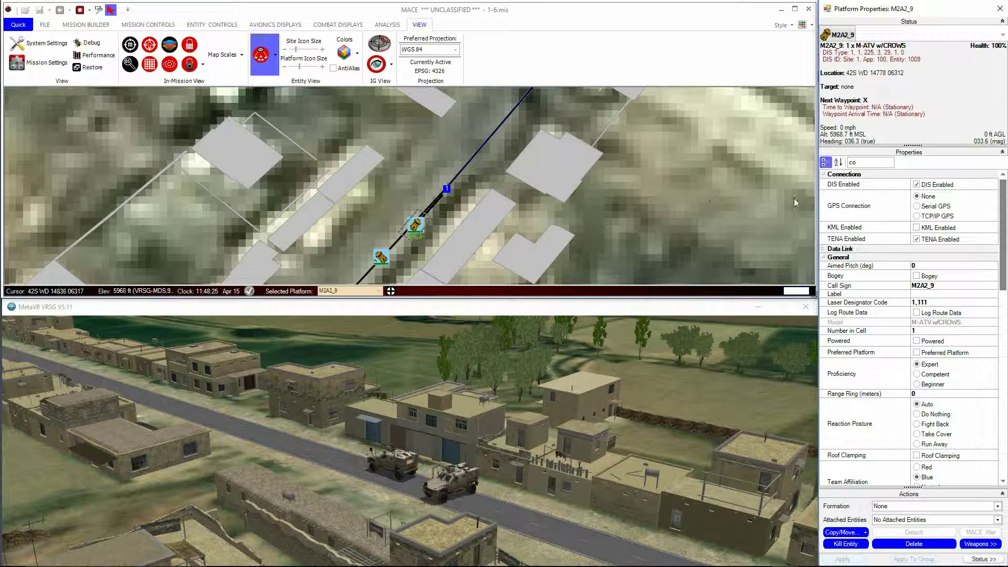
drag(1003, 210, 912, 478)
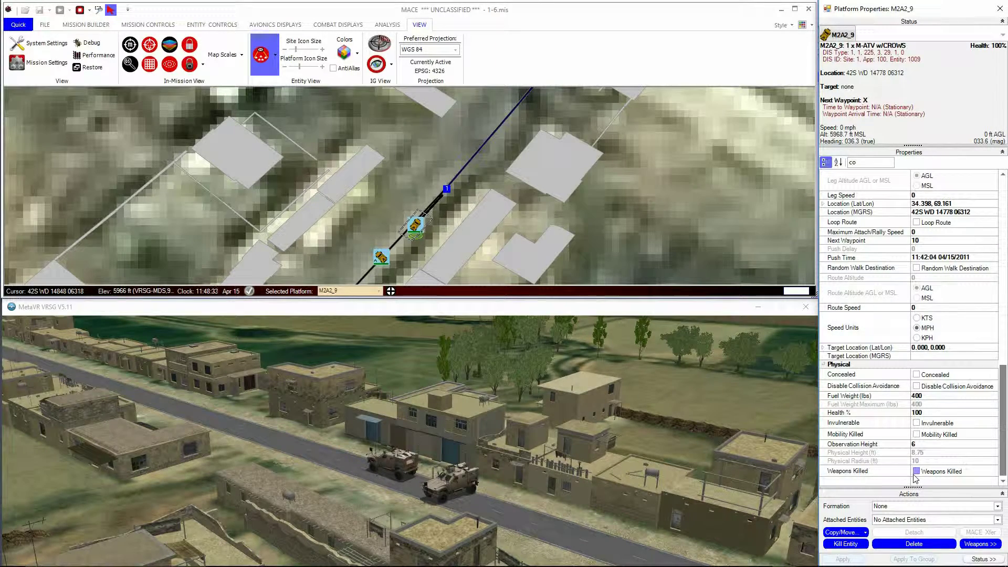
click(916, 386)
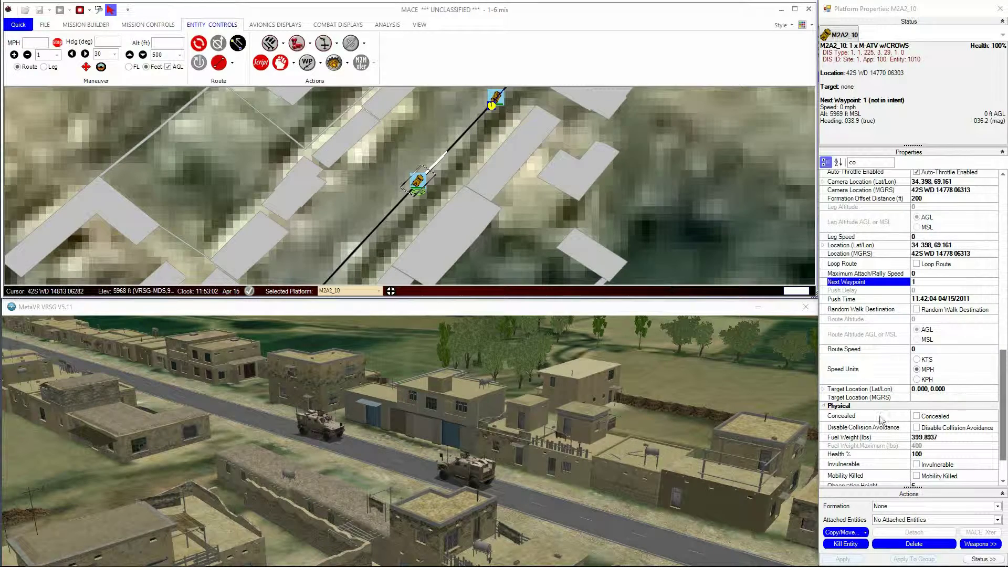
click(918, 428)
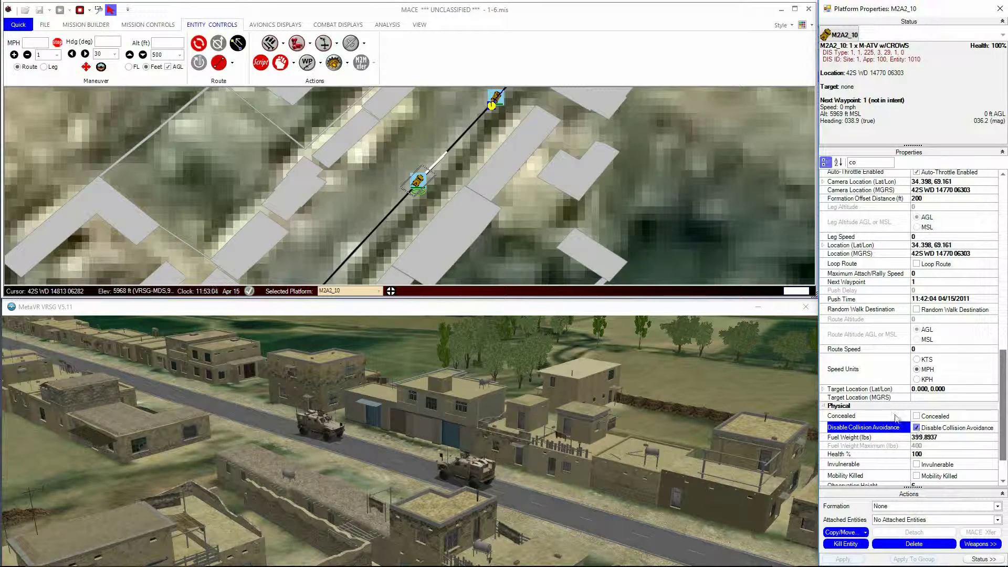
- Raise M2A2_10's speed to 6 mph to drive it toward M2A2_9, and stop it when it reaches that vehicle
click(14, 55)
click(14, 55)
click(14, 55)
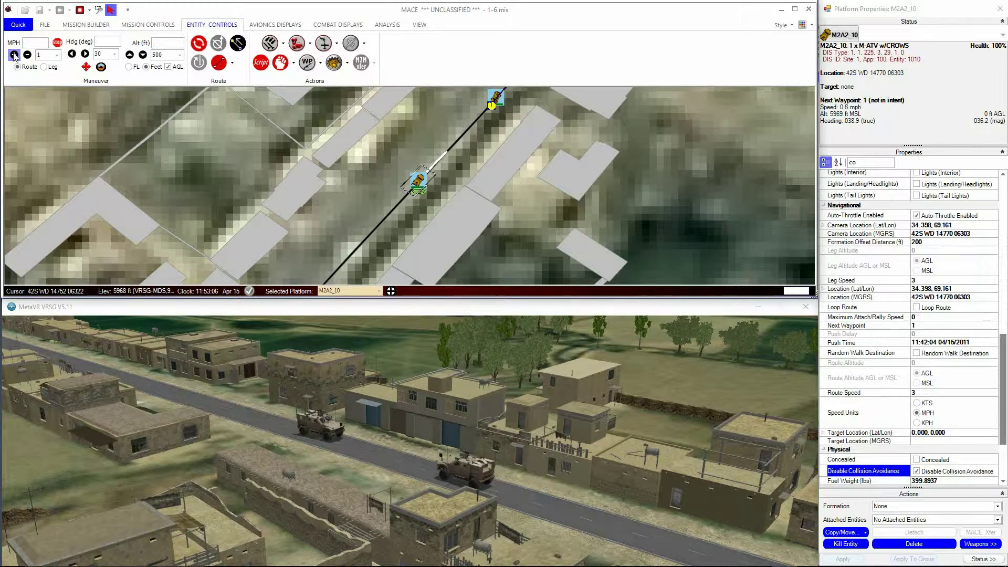
click(14, 55)
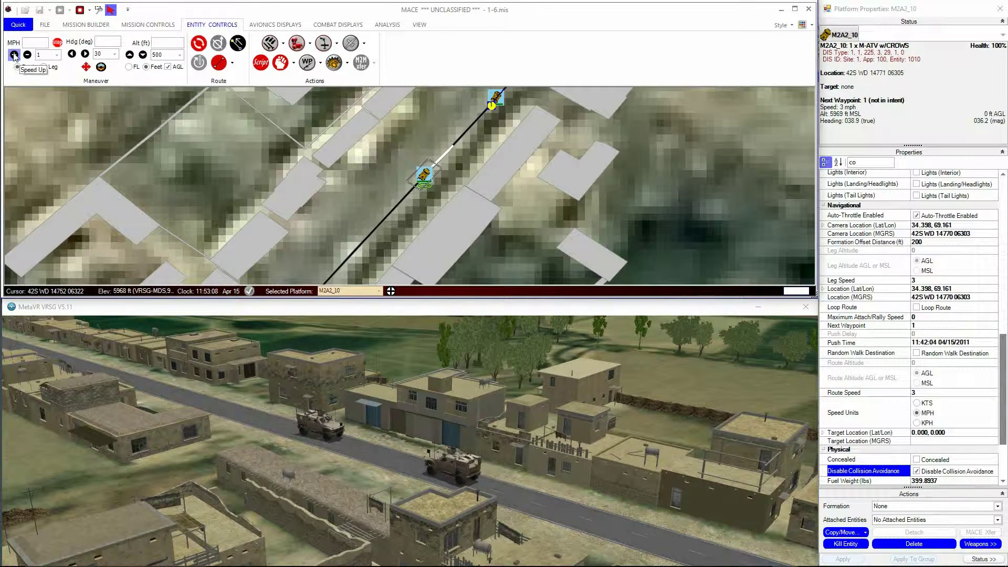
click(14, 55)
click(14, 55)
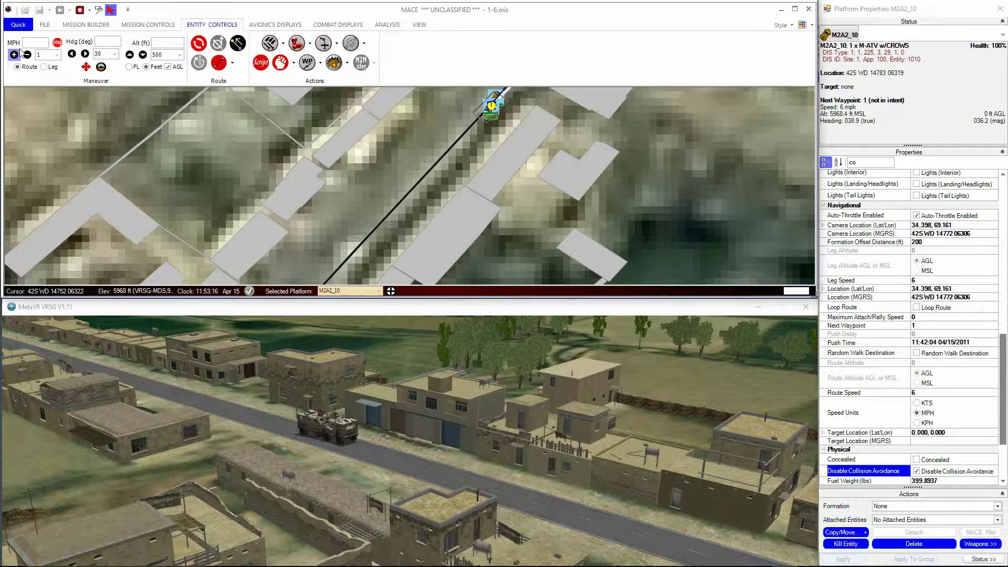
click(57, 42)
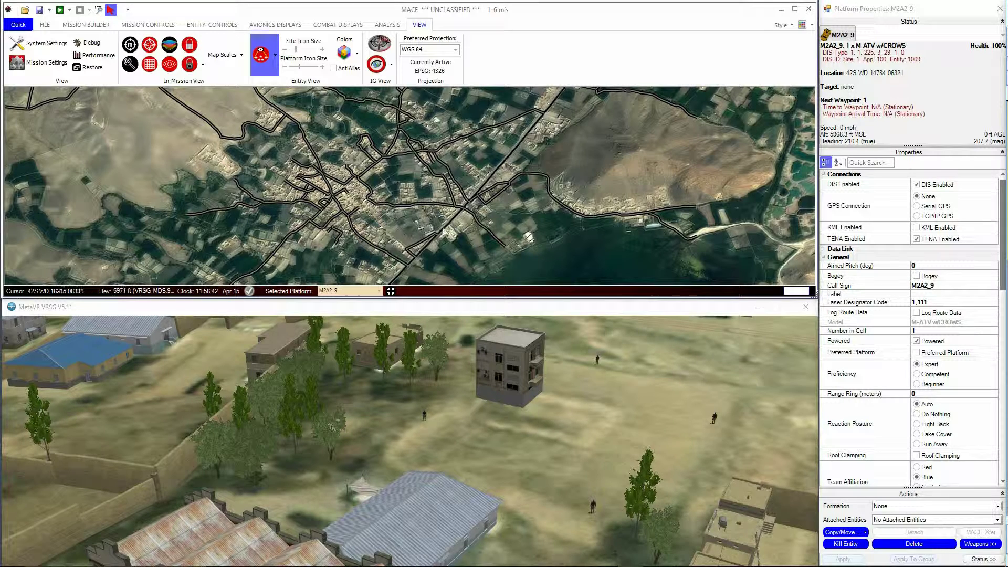
scroll(449, 232, down, 1)
scroll(449, 232, down, 1)
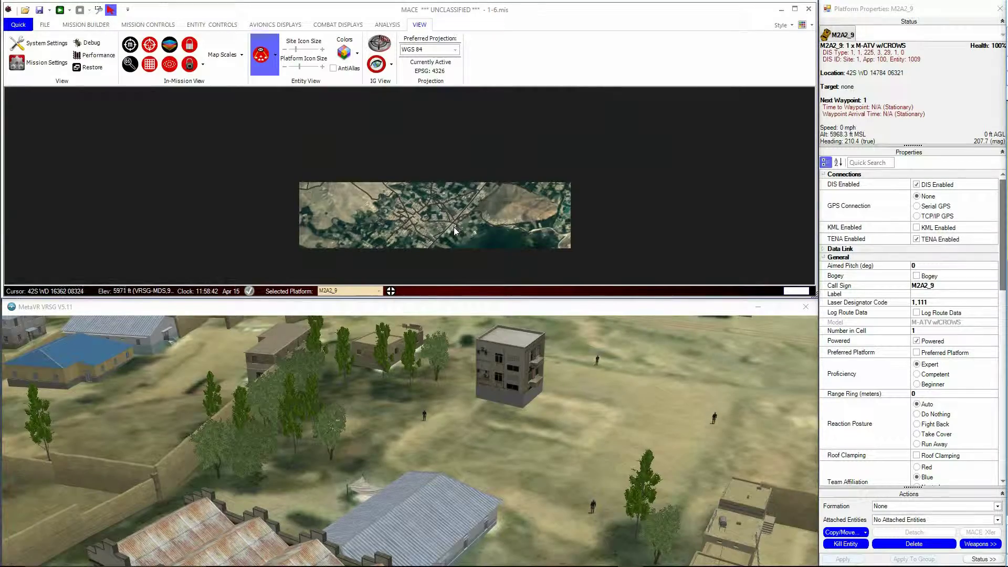
click(236, 26)
scroll(236, 26, up, 2)
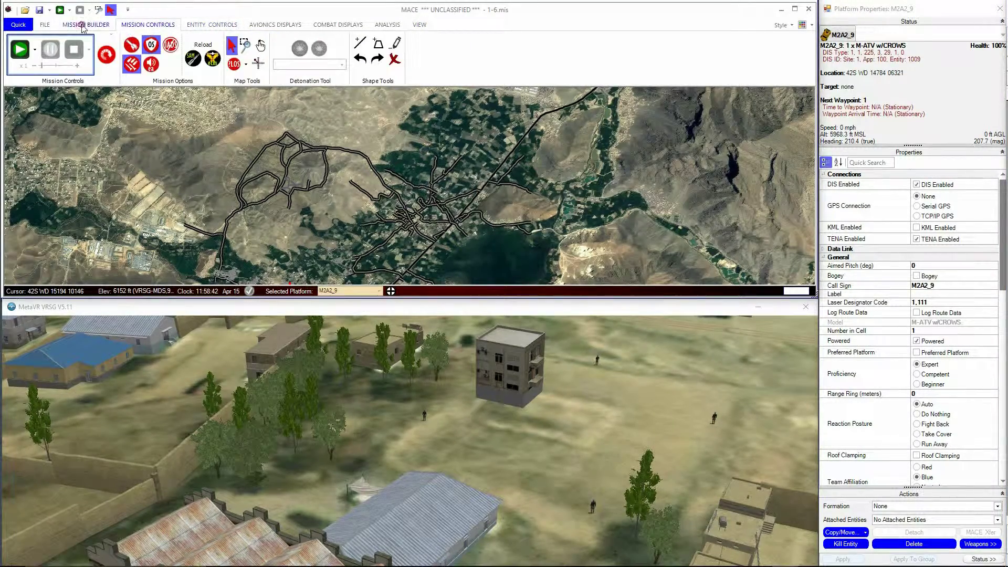
click(186, 42)
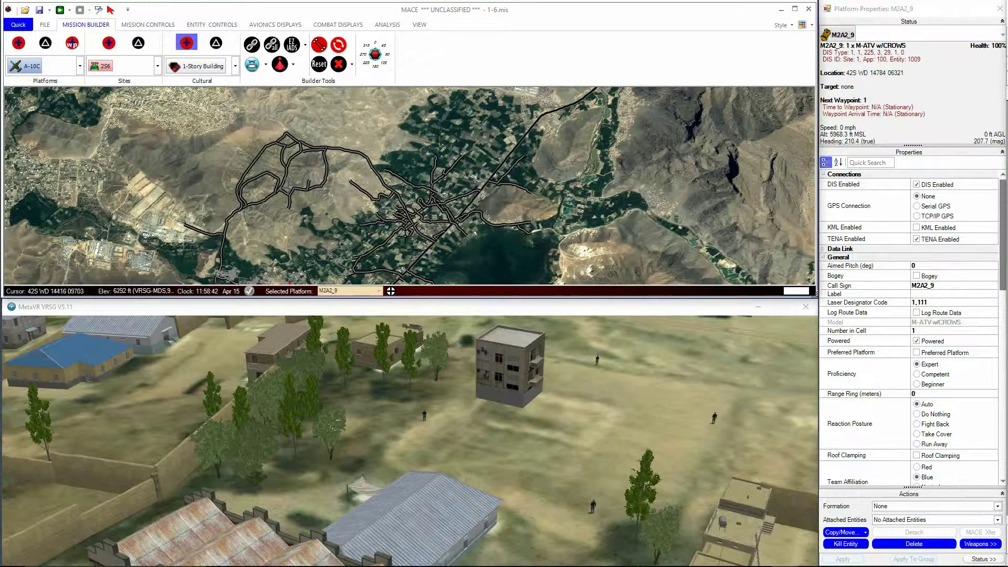
click(456, 236)
scroll(461, 237, up, 5)
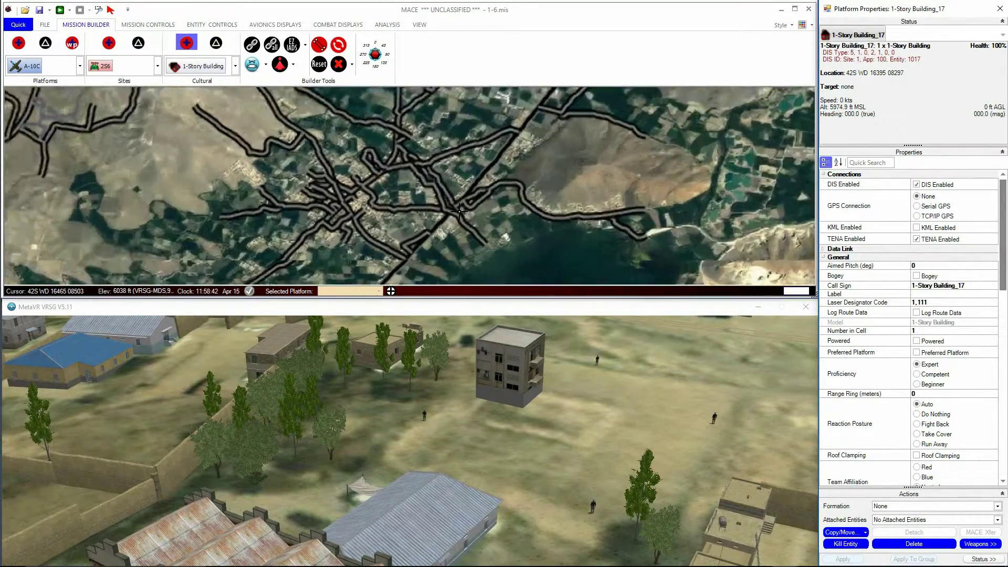
scroll(464, 238, up, 3)
key(Escape)
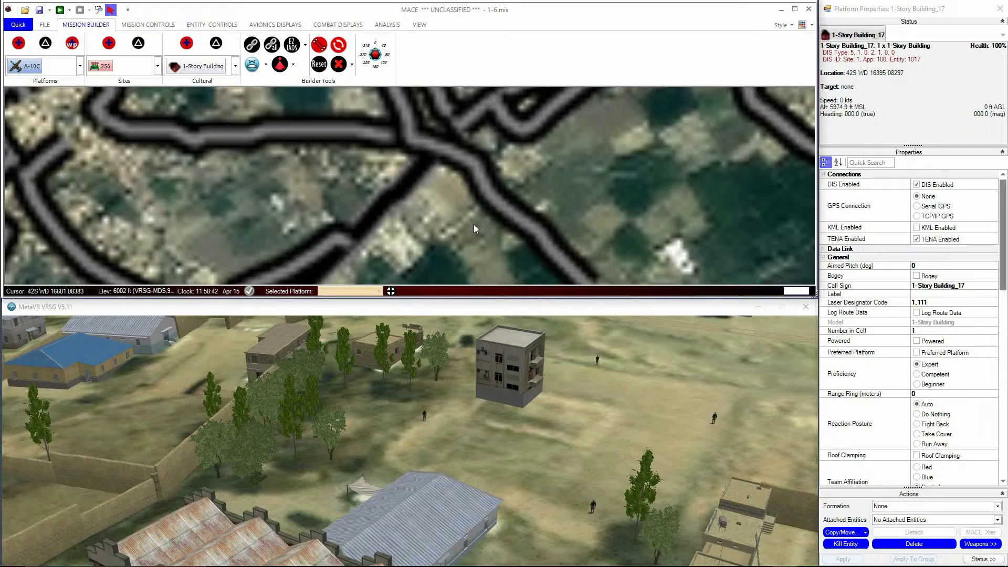
scroll(435, 226, up, 5)
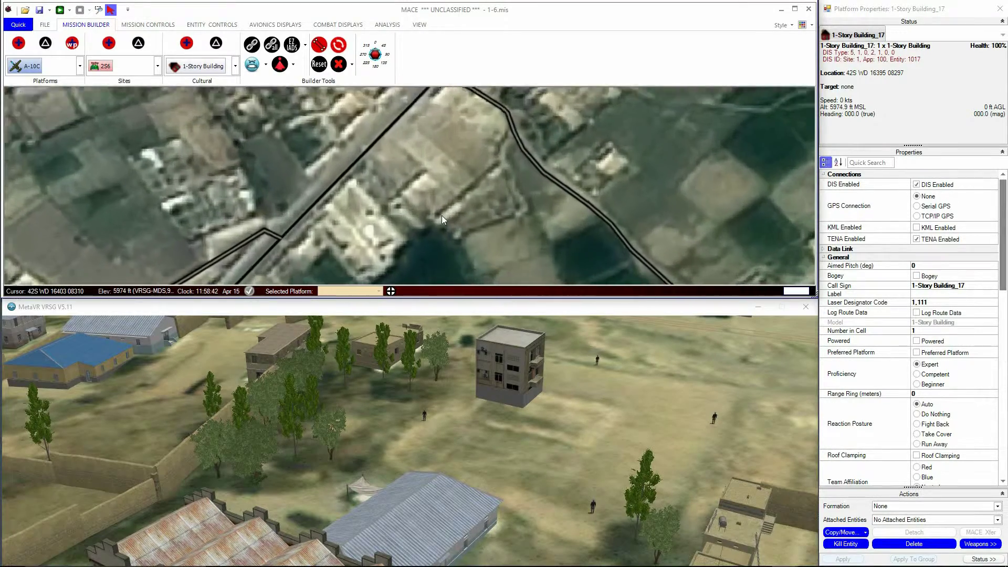
scroll(441, 210, down, 2)
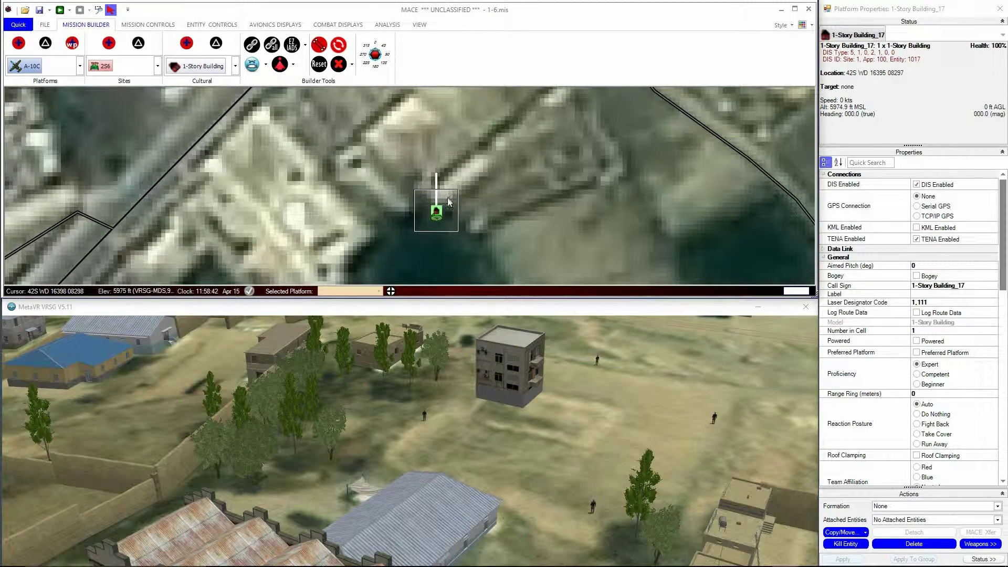
scroll(282, 175, down, 3)
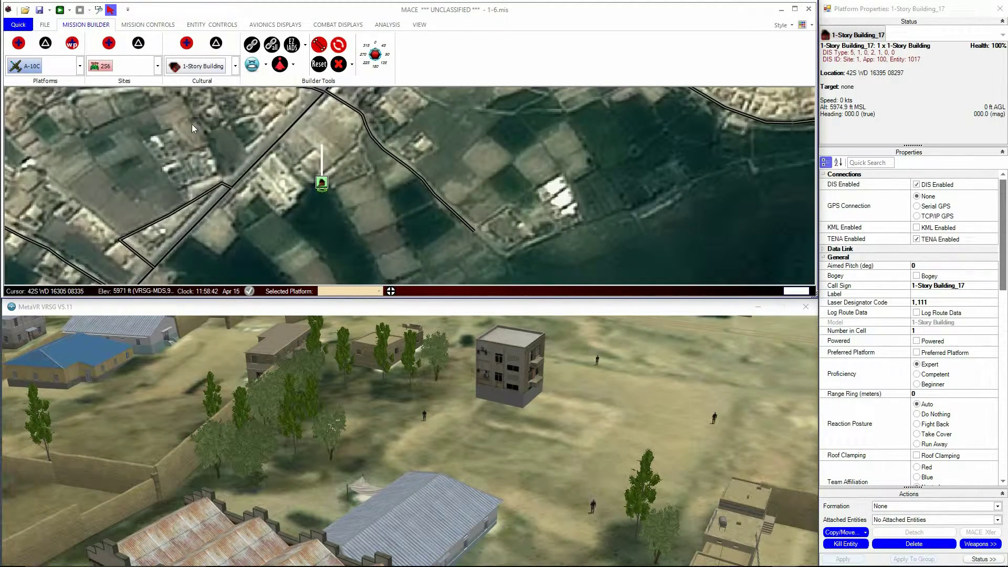
drag(219, 124, 348, 162)
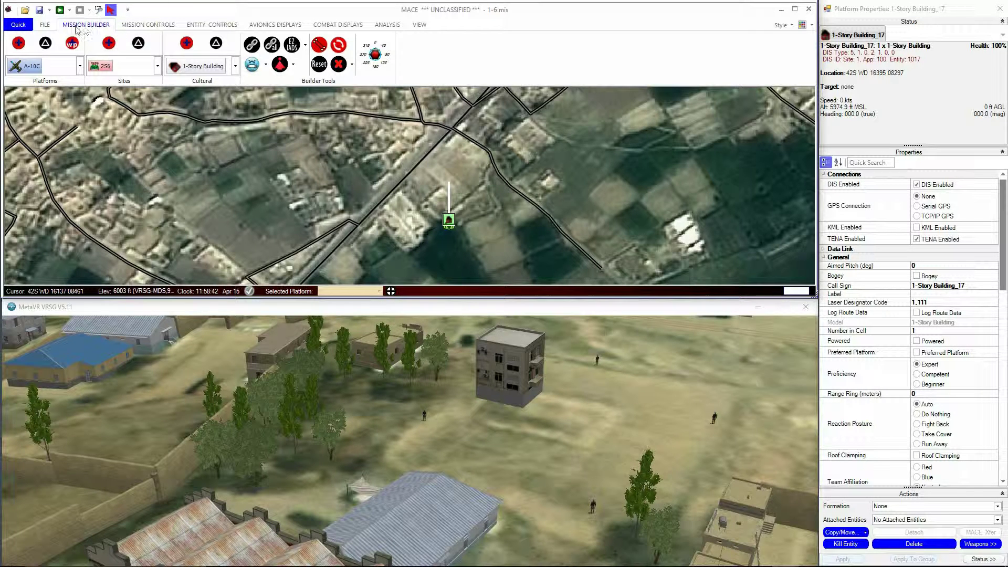
- Import the vector layer BuildingFootprintsVillageLL.shp from the Afghanistan subfolder of Footprints
click(46, 25)
click(149, 49)
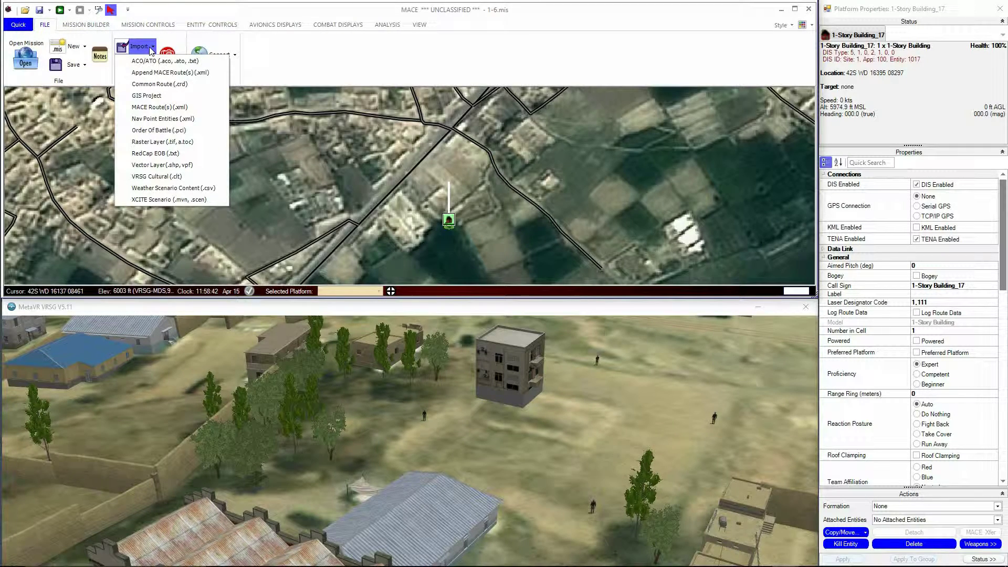
click(164, 165)
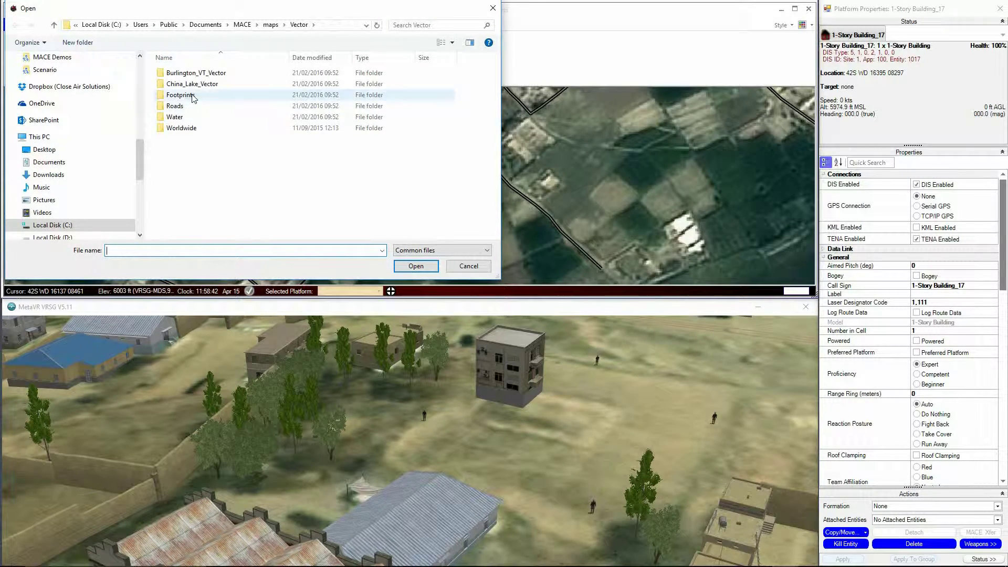
double_click(193, 97)
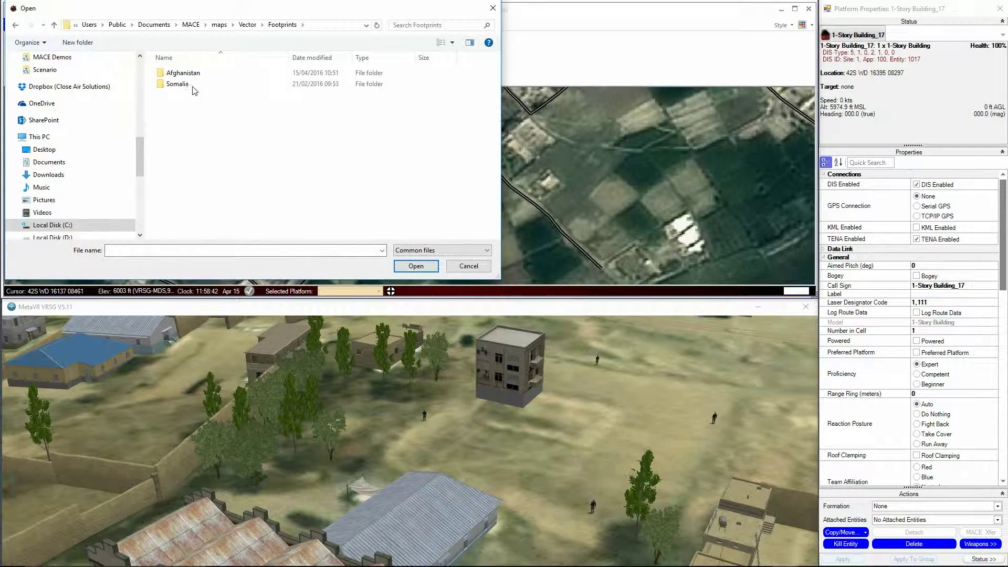
click(195, 75)
double_click(196, 76)
click(196, 76)
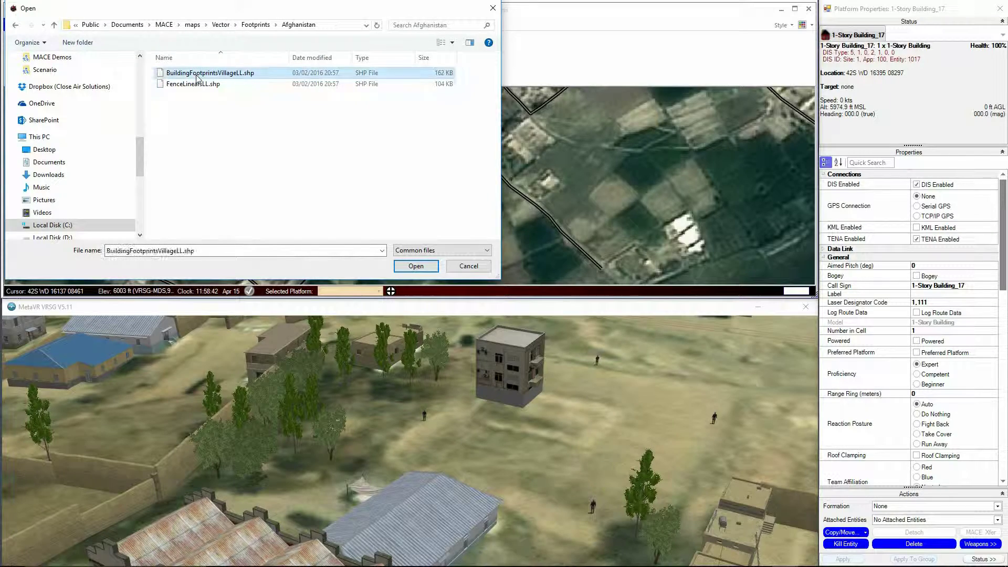
click(418, 268)
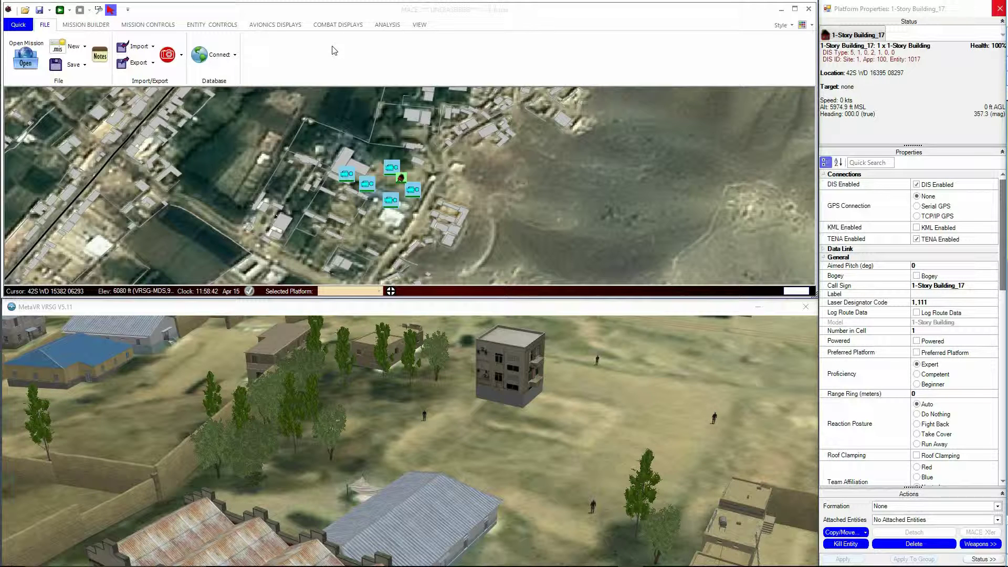
- Open the Layer Manager and display its list of Vector layers
click(420, 25)
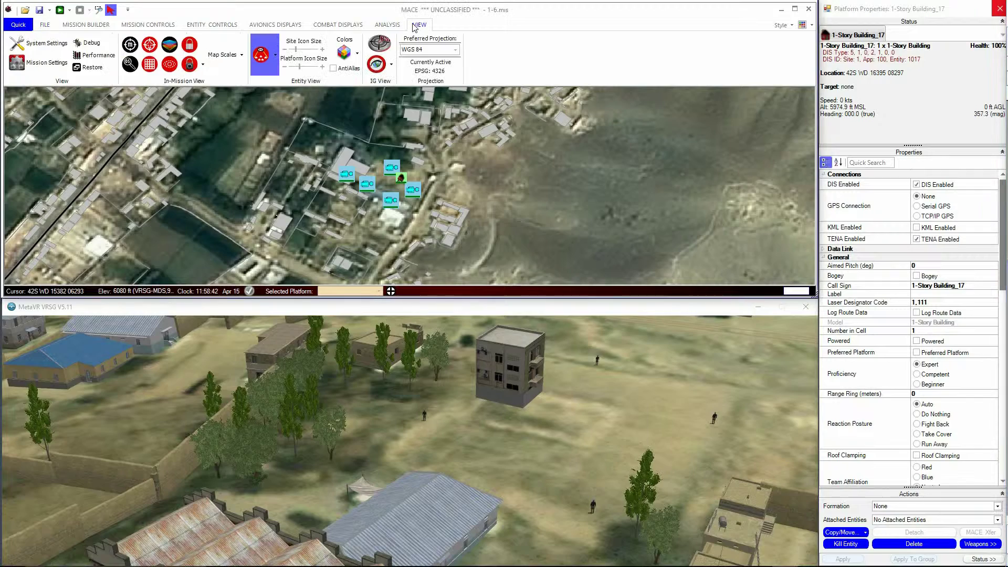
click(169, 44)
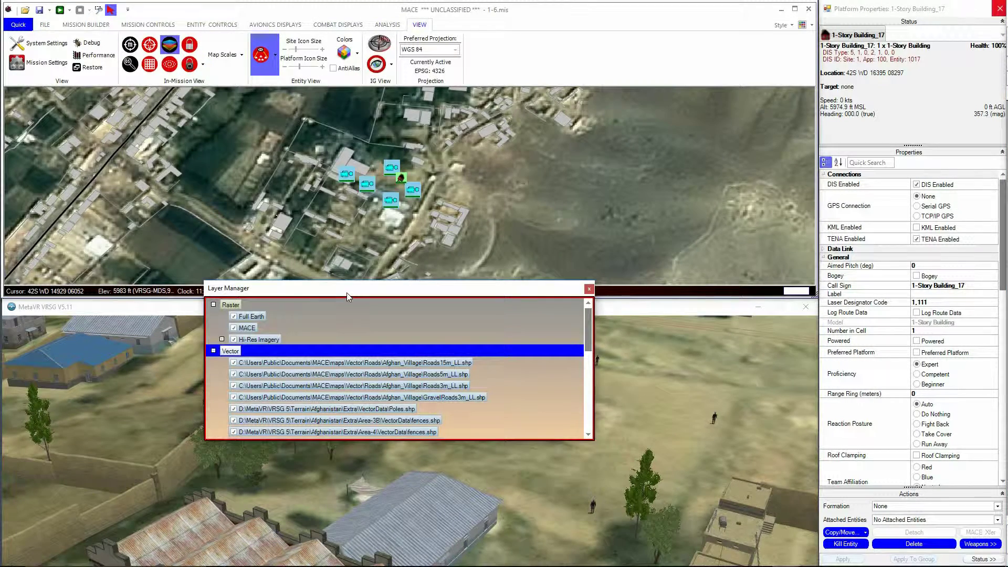
drag(347, 291, 339, 220)
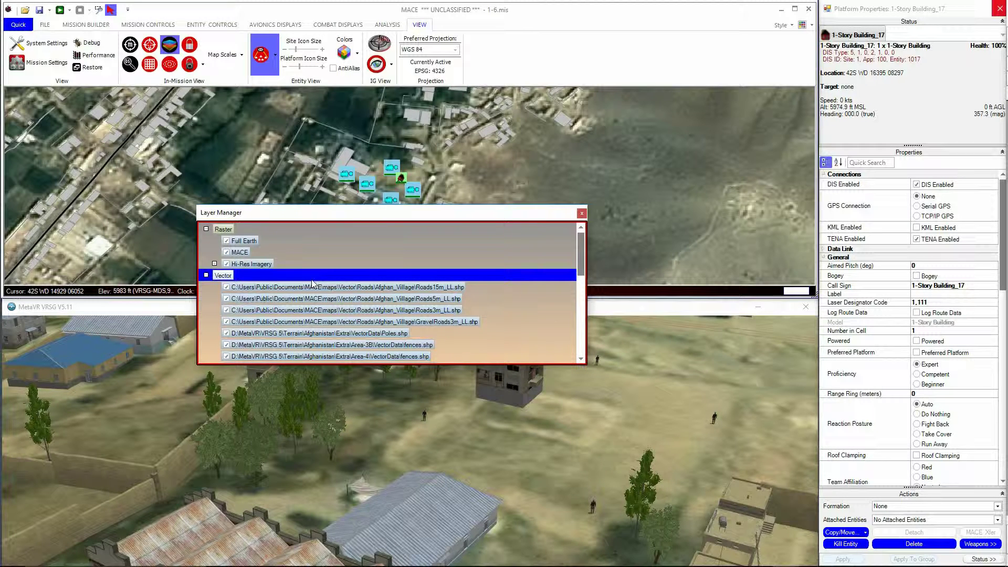
click(206, 276)
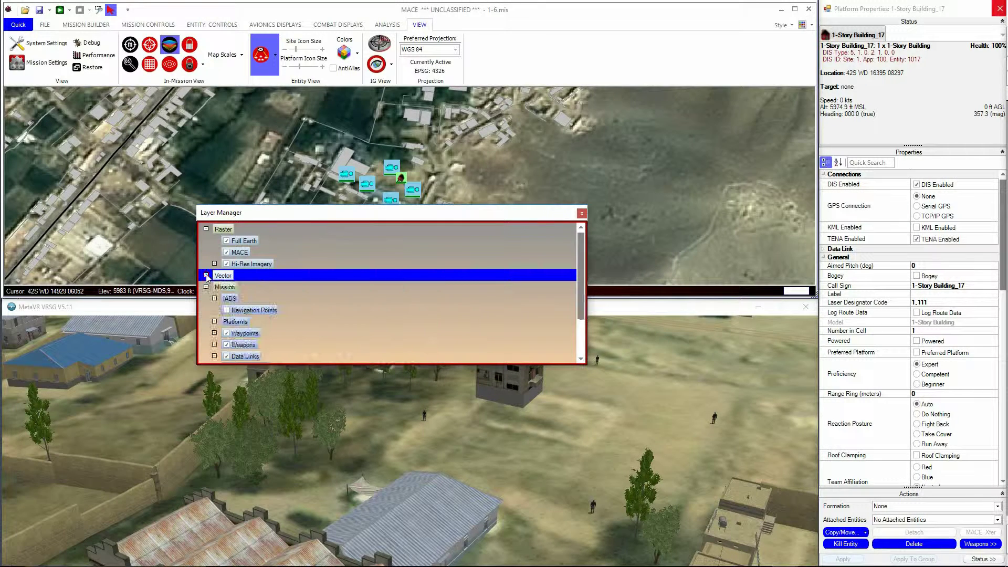
click(207, 276)
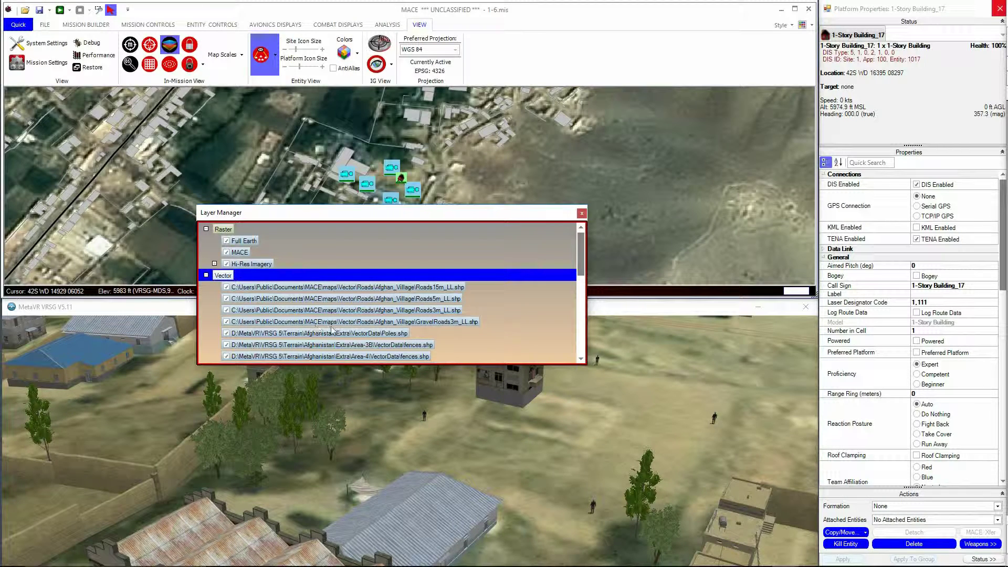
- Toggle the Auto-Avoid option for the Area-4 buildings.shp and Area-1 fences.shp vector layers
scroll(382, 321, down, 2)
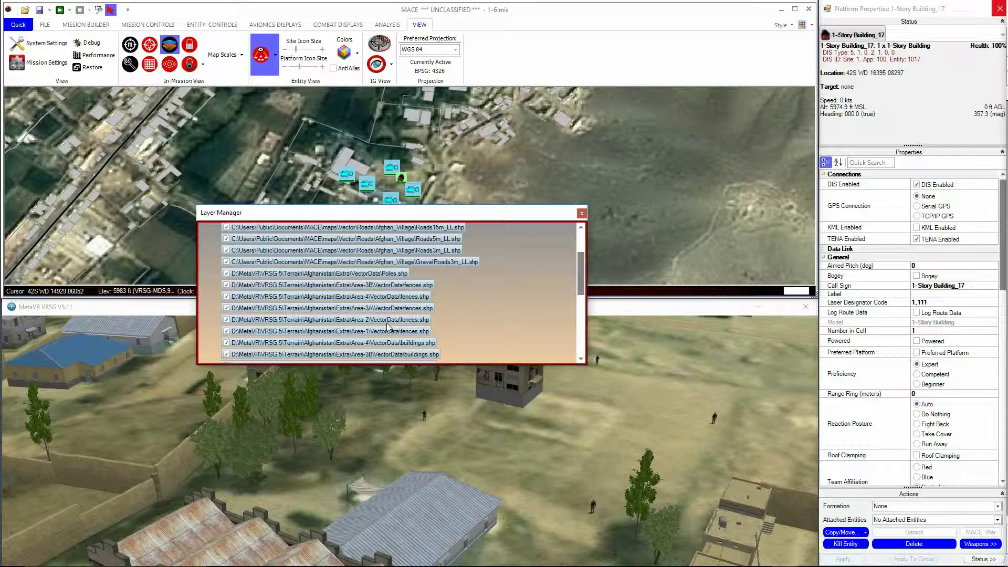
right_click(386, 344)
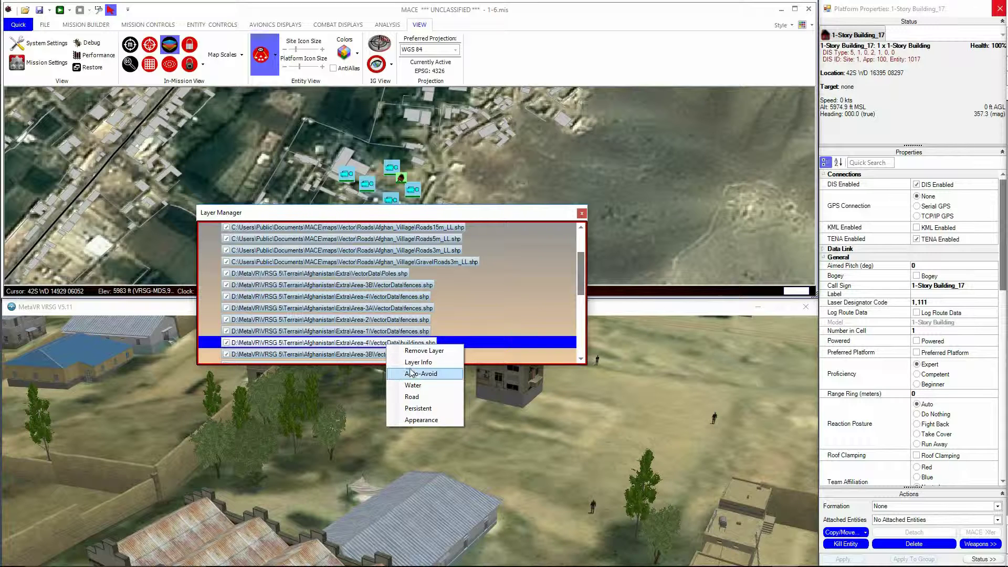
click(410, 373)
right_click(396, 332)
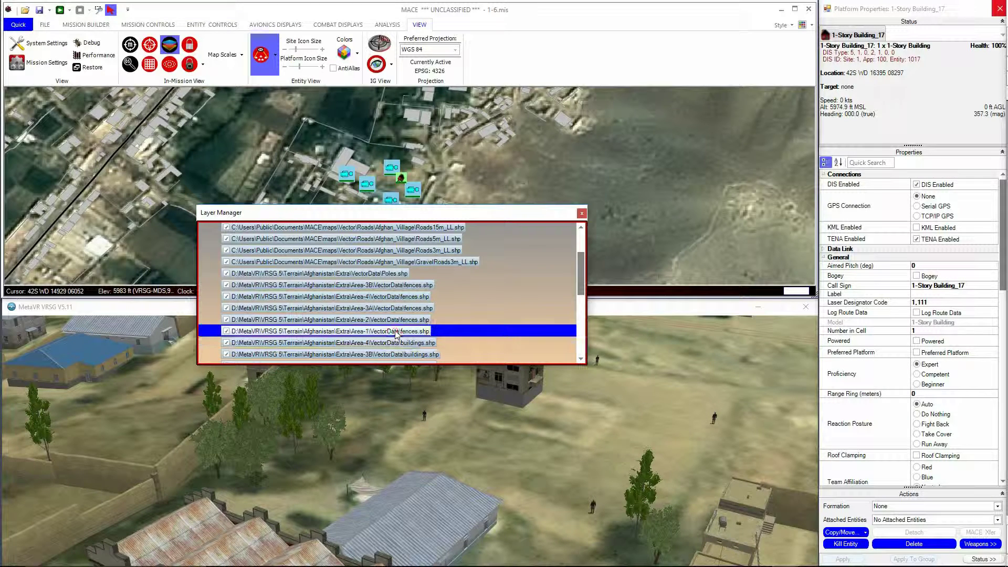
click(420, 362)
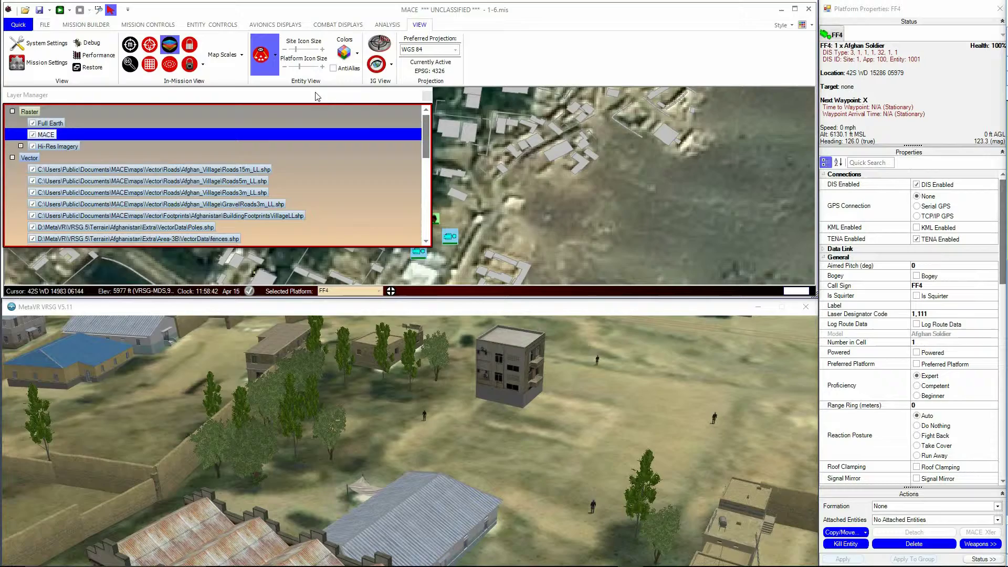
- Set the area fill color of the BuildingFootprintsVillageLL.shp layer to yellow with a SOLID pattern
drag(314, 97, 368, 349)
right_click(323, 432)
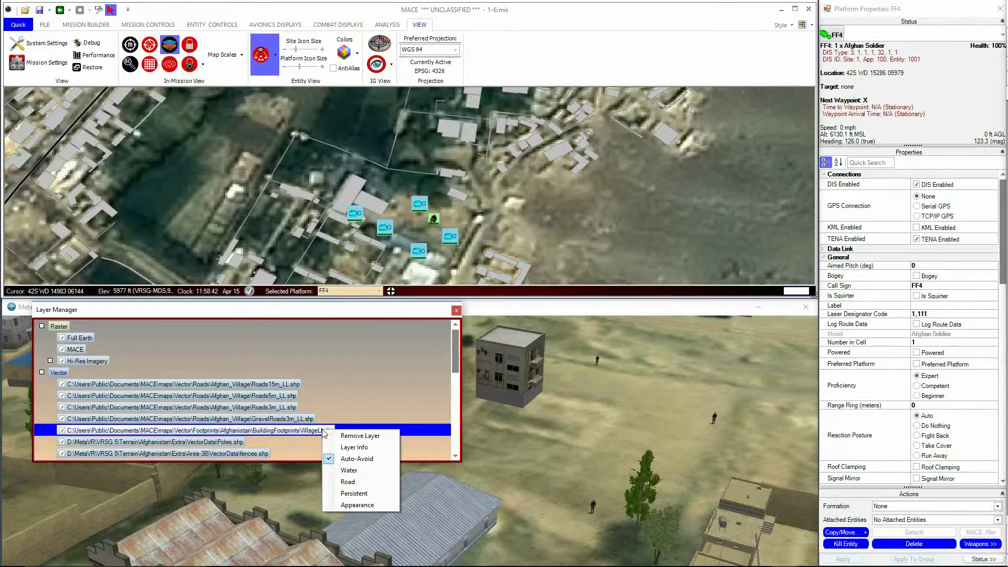
click(374, 508)
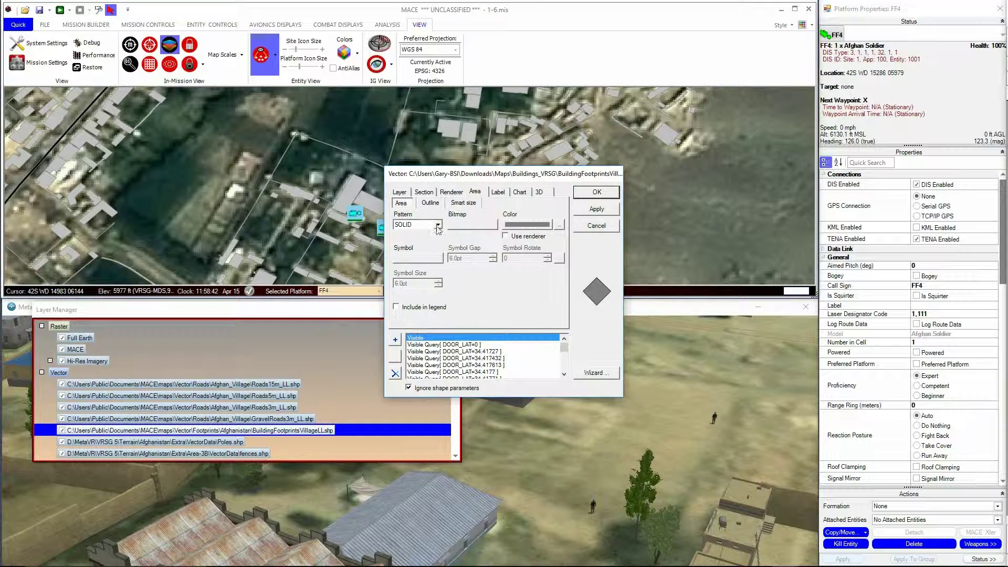
click(527, 225)
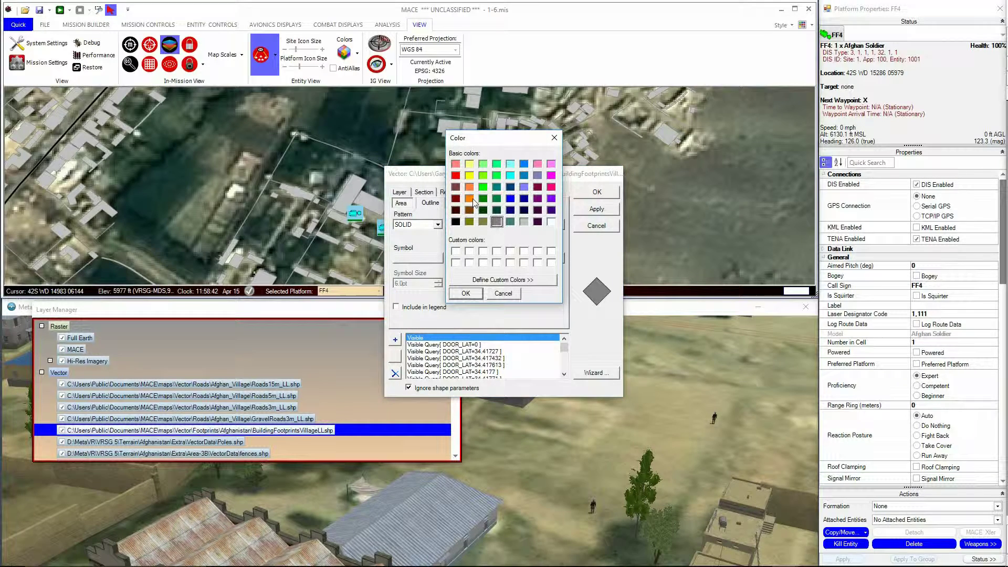
click(469, 175)
click(463, 295)
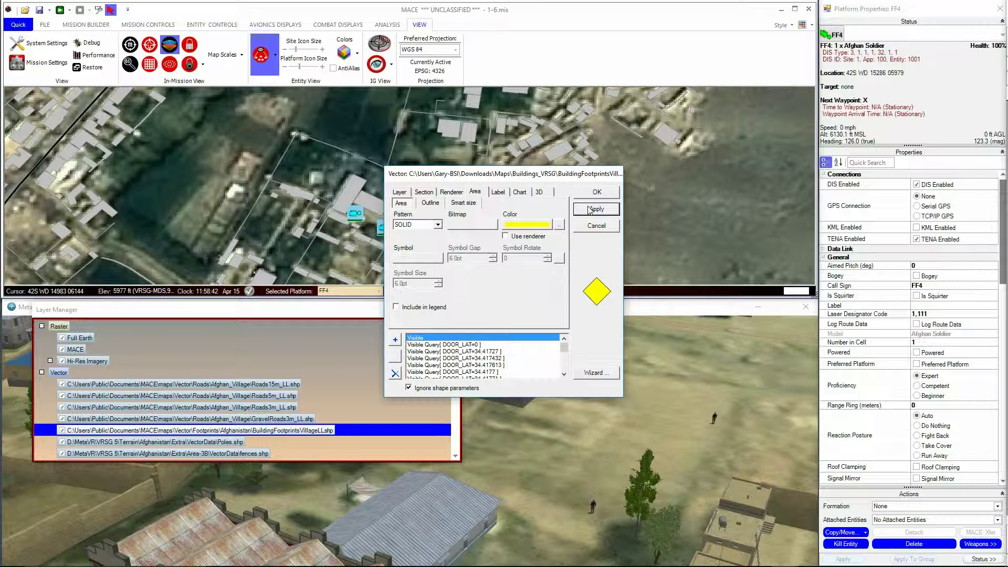
click(597, 192)
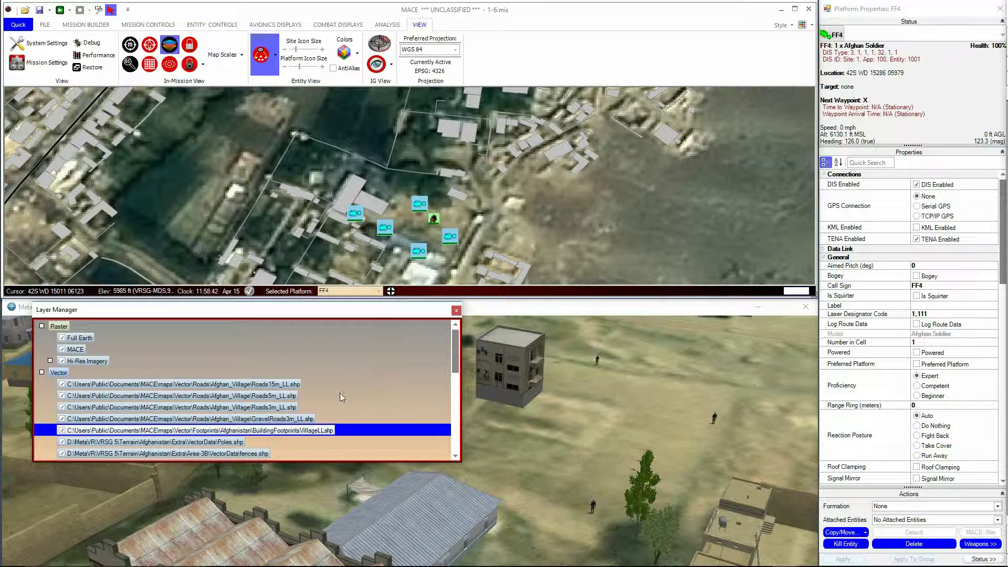
- Hide the Area-3B and Area-4 buildings.shp layers and the Area-2 and Area-1 fences.shp layers
scroll(275, 420, down, 1)
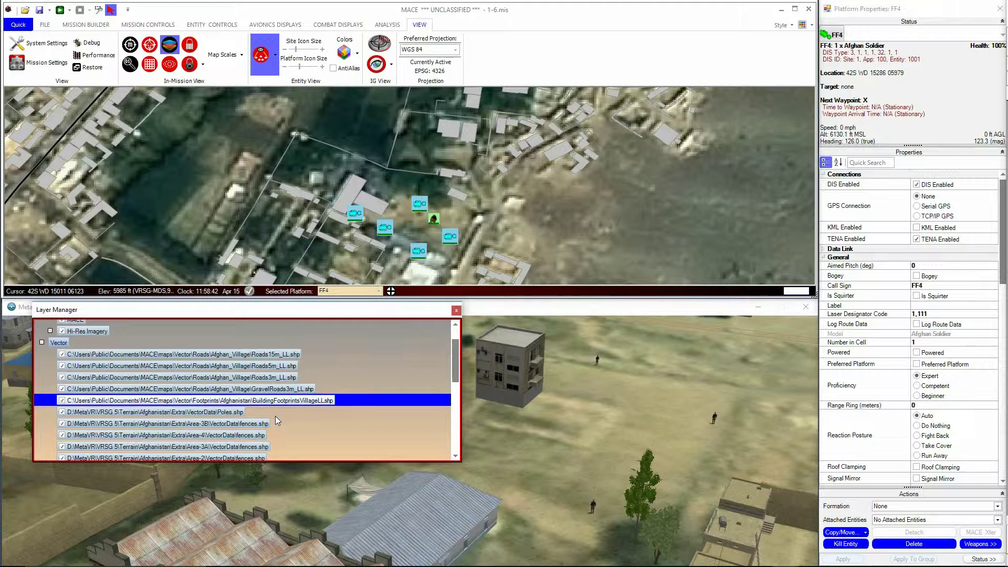
scroll(274, 416, down, 3)
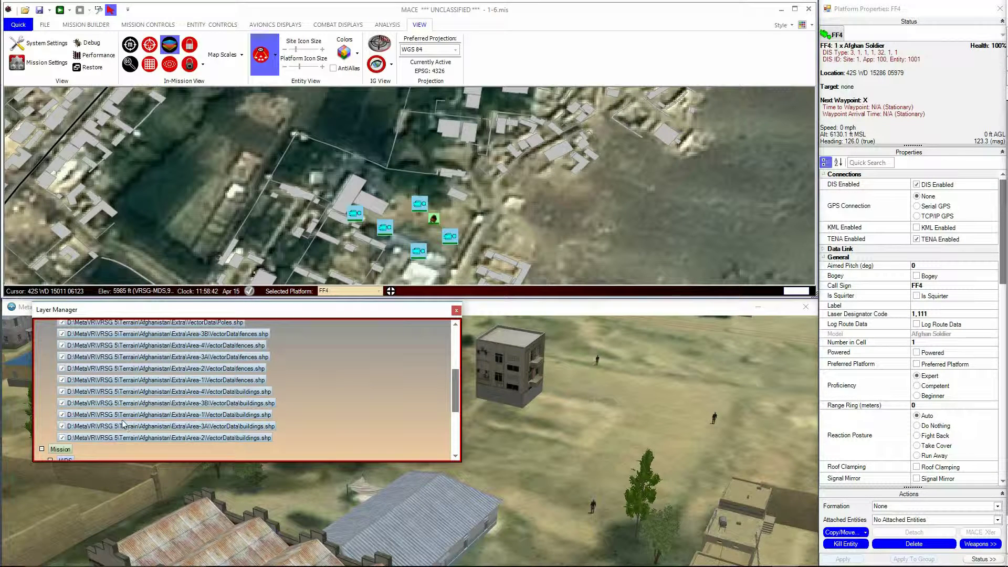
click(61, 405)
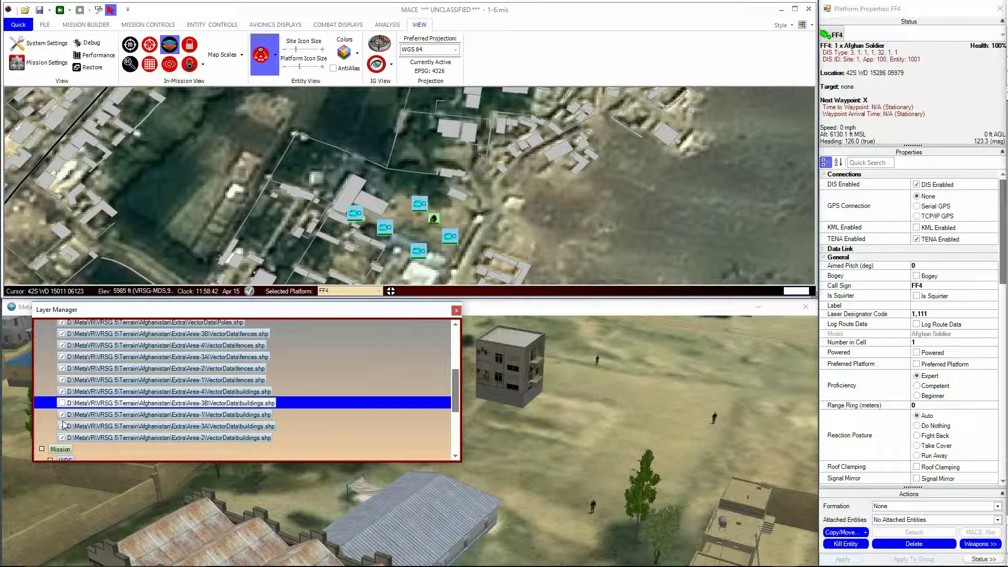
click(61, 392)
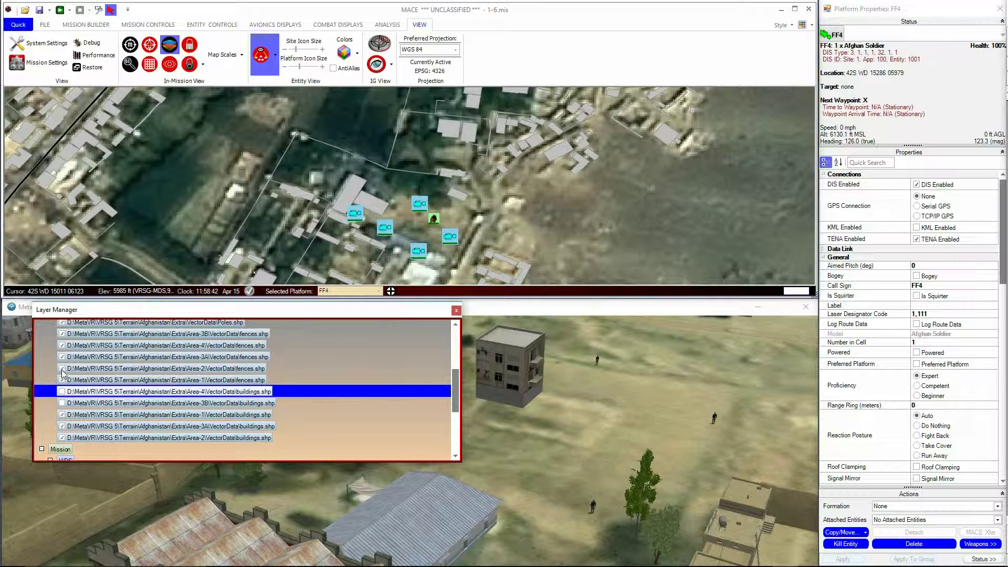
click(62, 368)
click(61, 381)
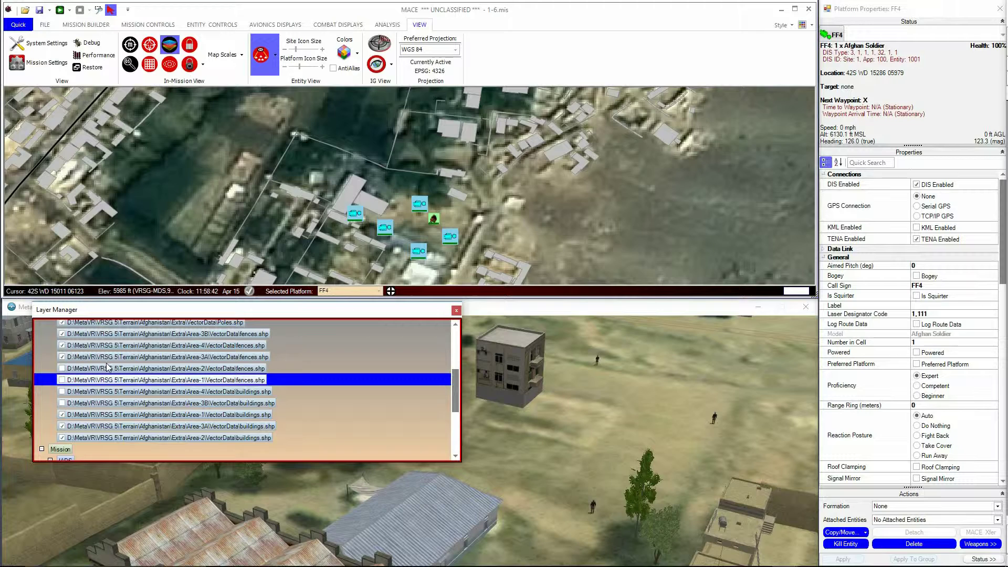
- Show the waypoints of all platforms briefly, and restrict the Waypoints layer to Selected Platform Only again
scroll(73, 389, down, 3)
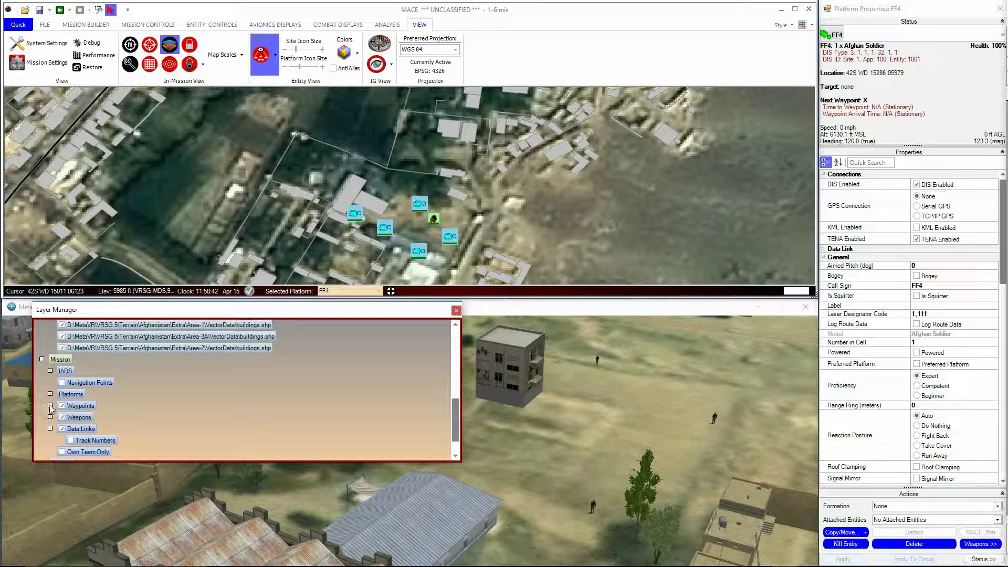
click(50, 405)
click(70, 417)
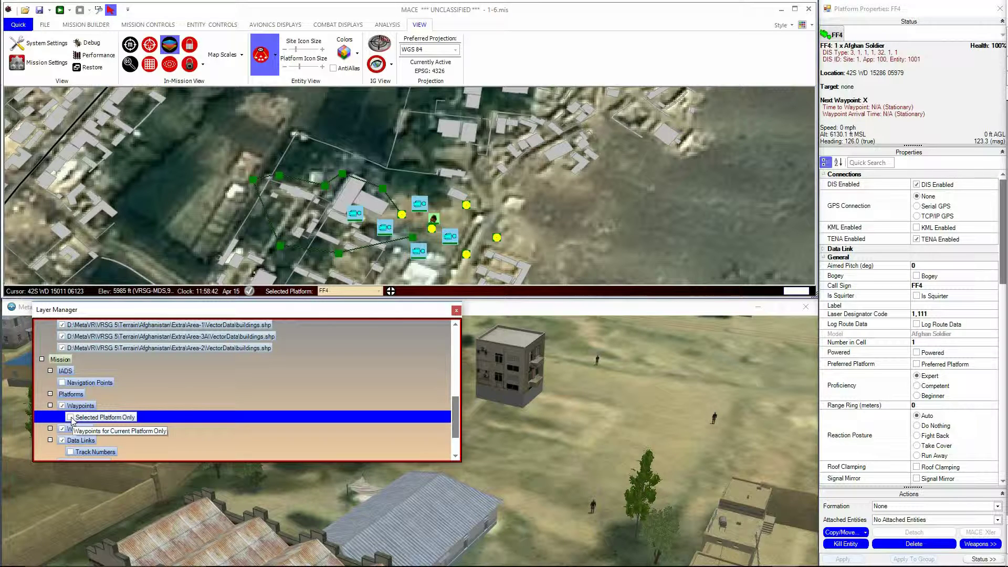
click(70, 417)
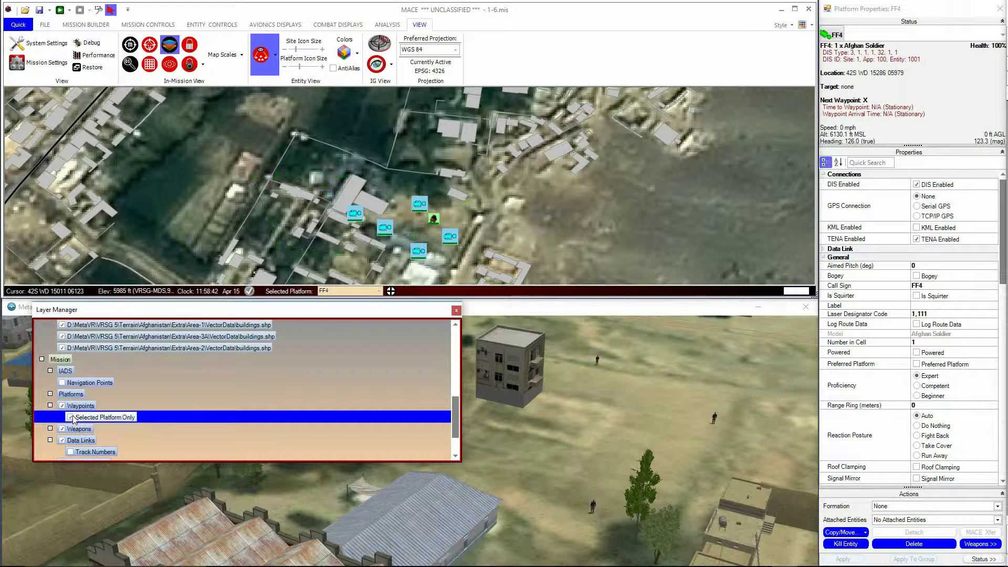
- Select three of the Afghan Civ platforms in turn on the map to view each one's waypoint, and close the Layer Manager
click(357, 212)
click(382, 229)
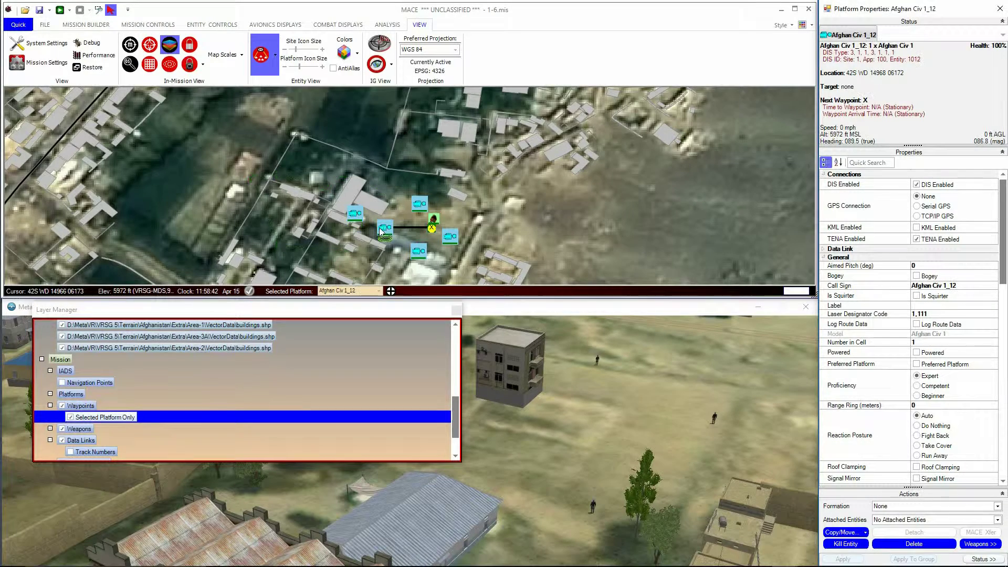
click(425, 207)
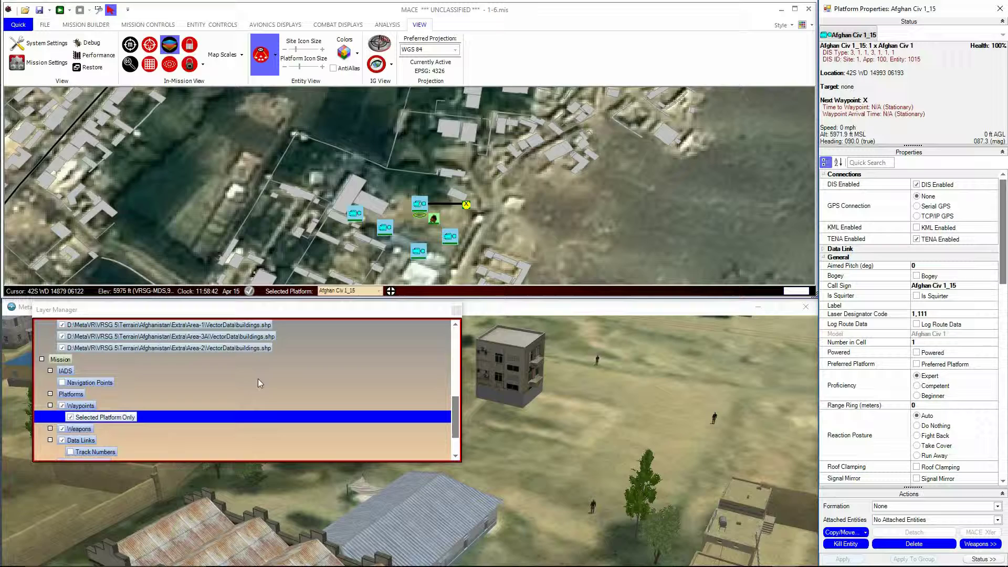
click(456, 311)
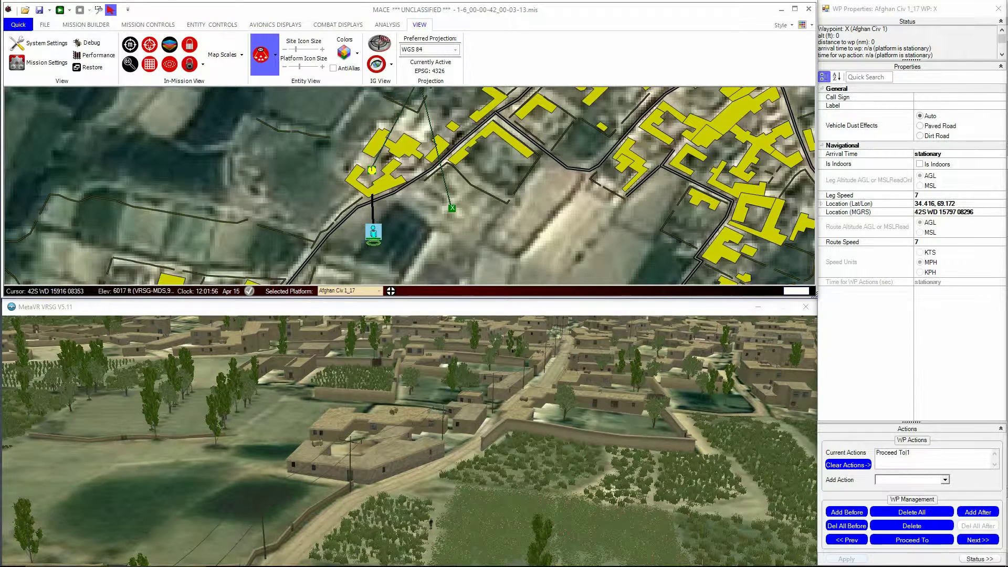
- Show the waypoints in the 3D view, and run the mission with route auto-avoidance enabled for Afghan Civ 1_17
click(386, 44)
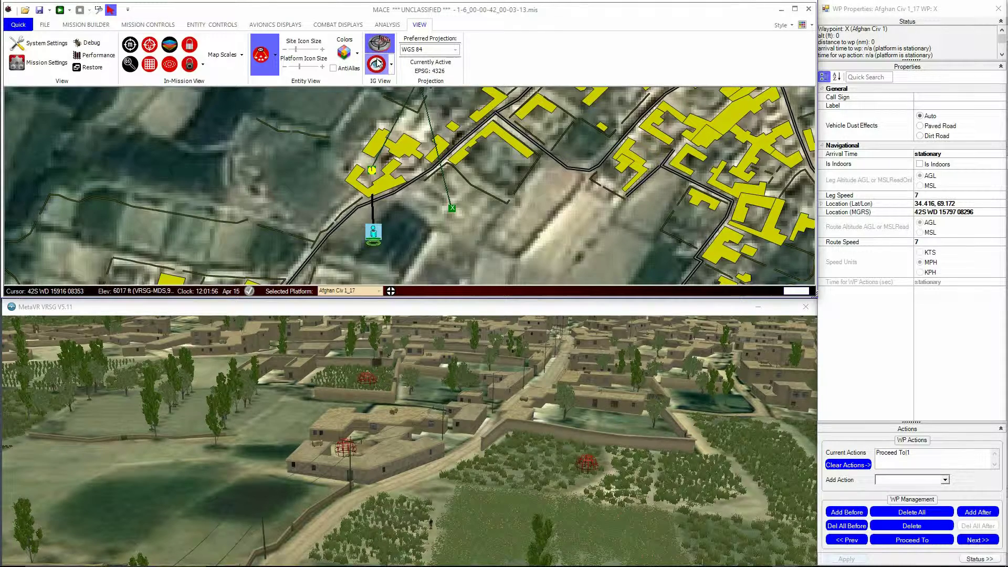
click(230, 27)
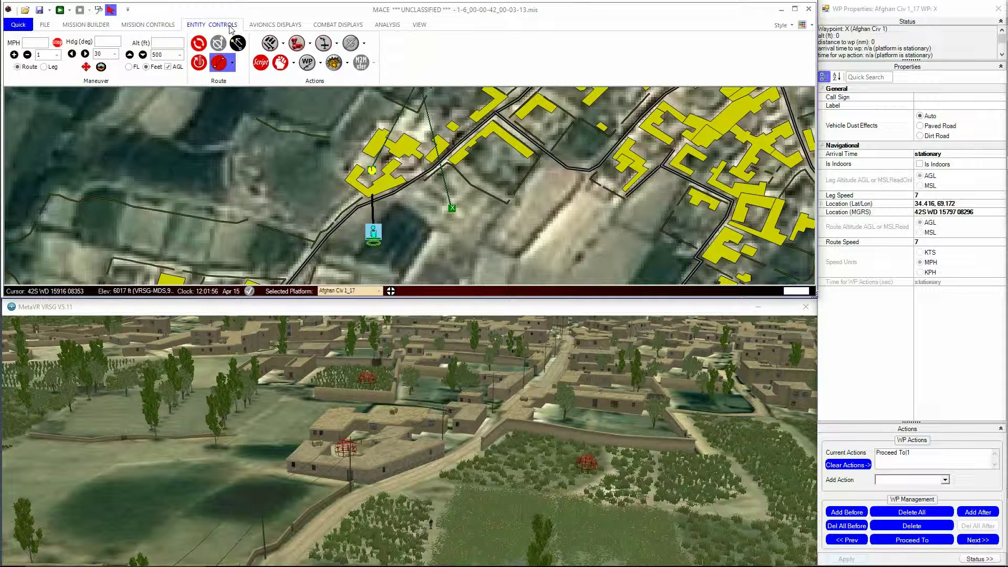
click(199, 63)
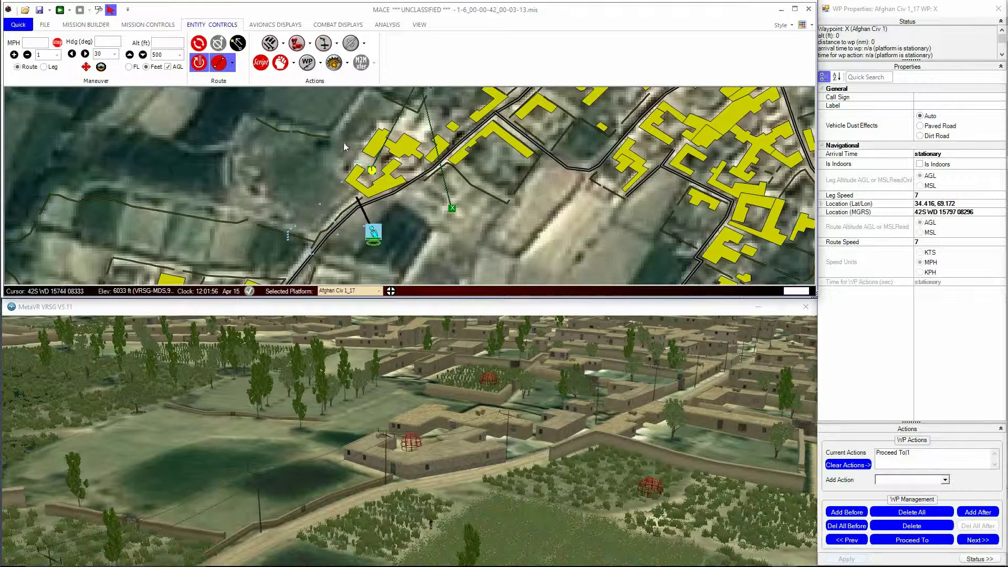
click(59, 10)
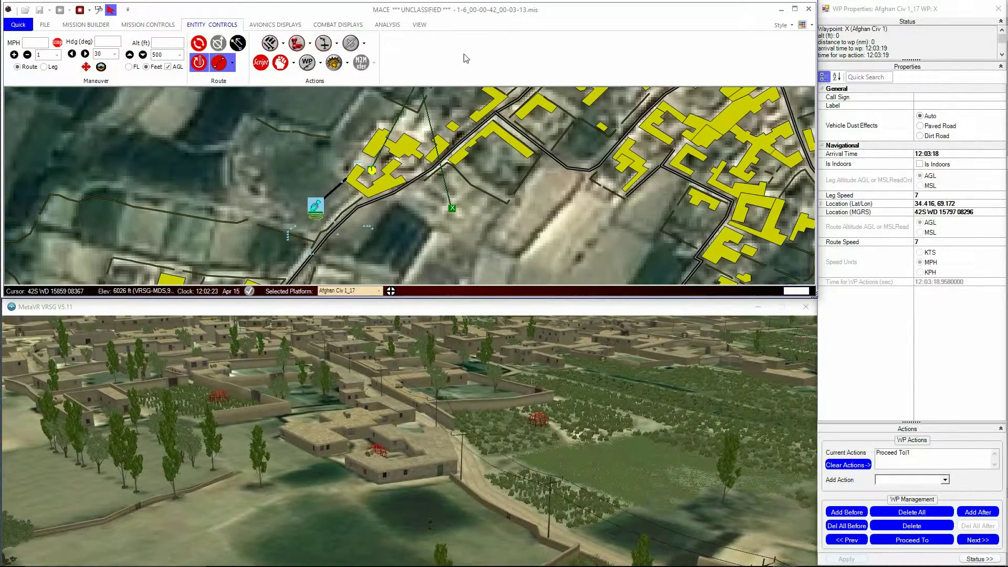
- Examine the avoidance grid entries in the Messages window, and close the window
click(396, 25)
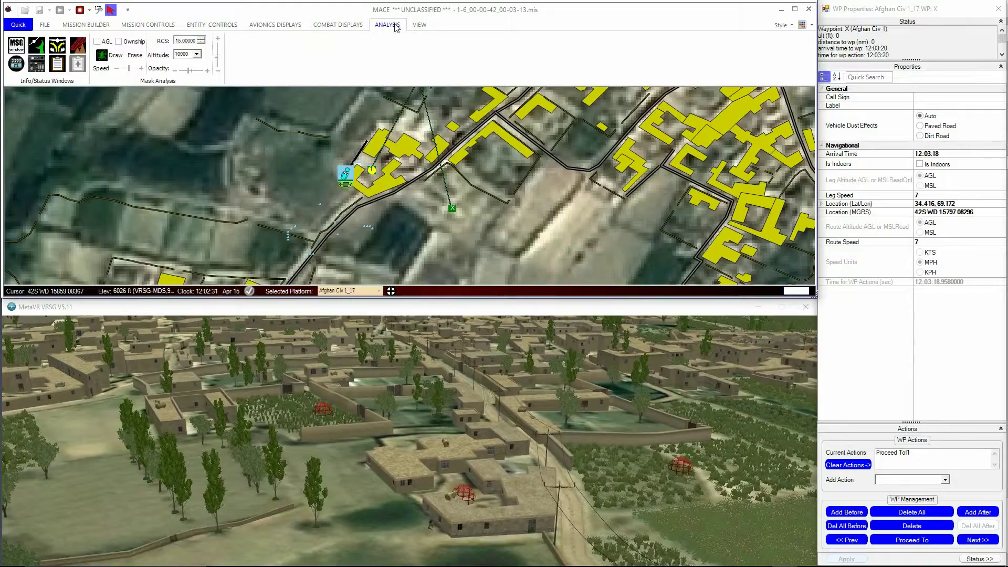
click(16, 45)
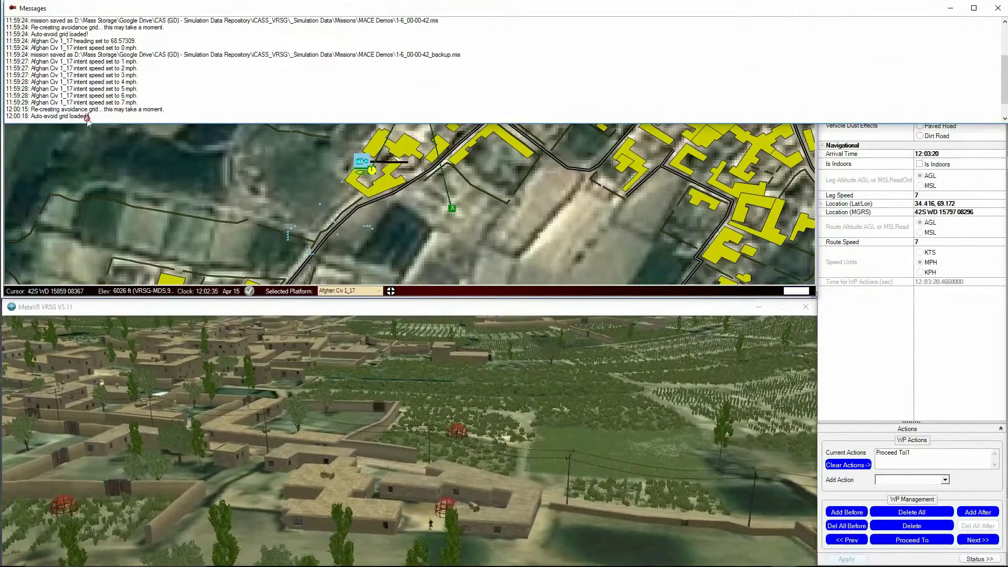
drag(90, 116, 10, 120)
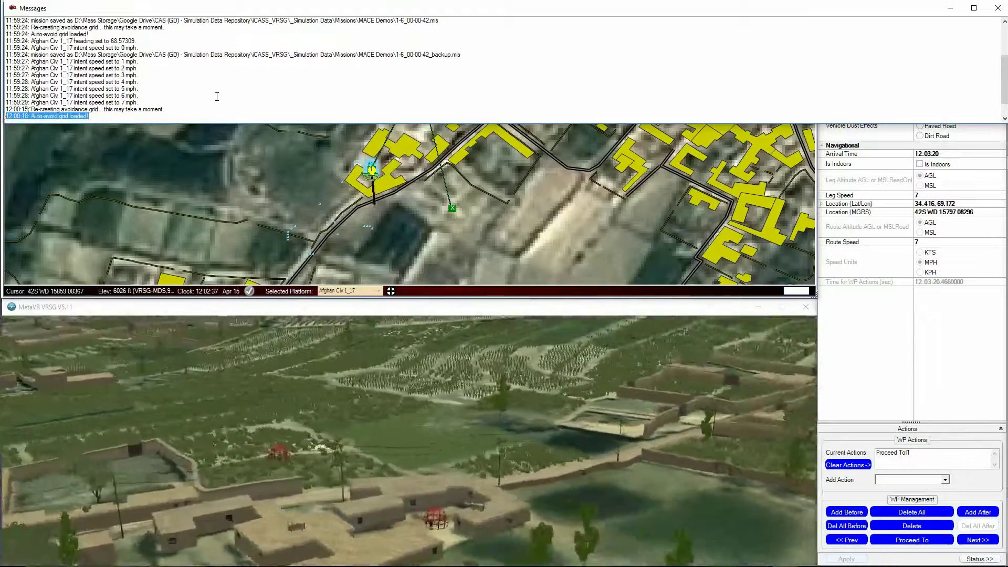
click(215, 102)
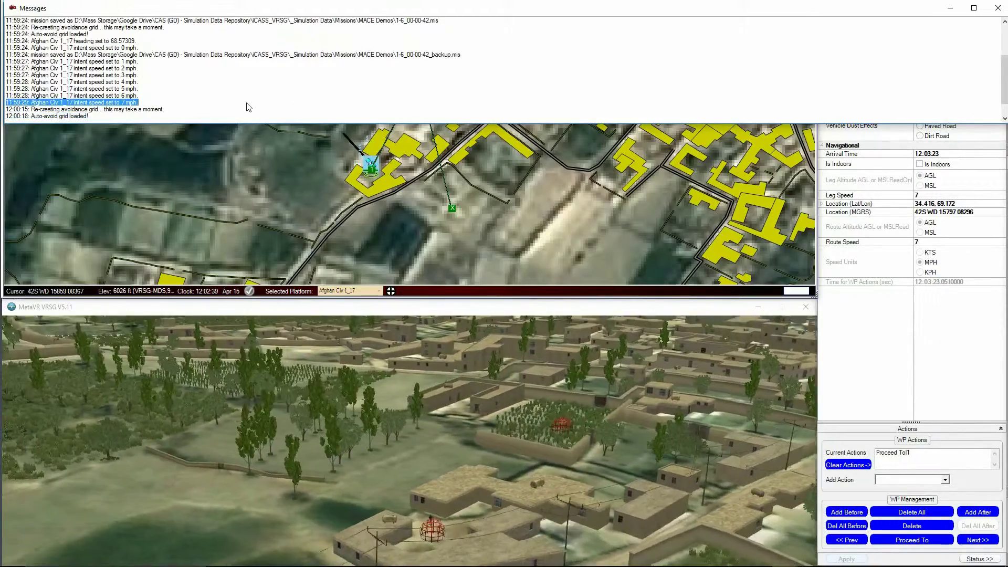
drag(91, 116, 2, 112)
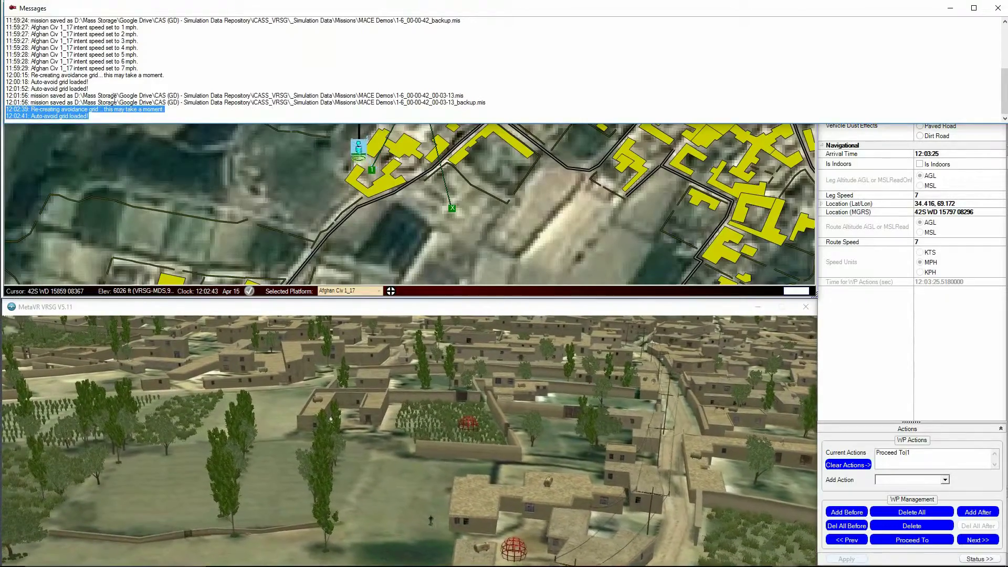
click(998, 8)
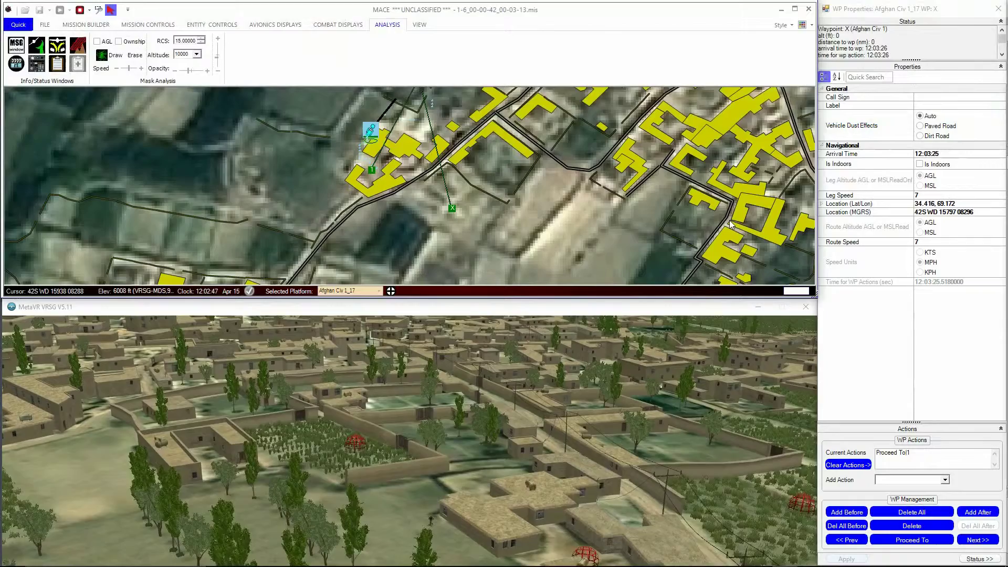
- Open the System Settings
click(419, 24)
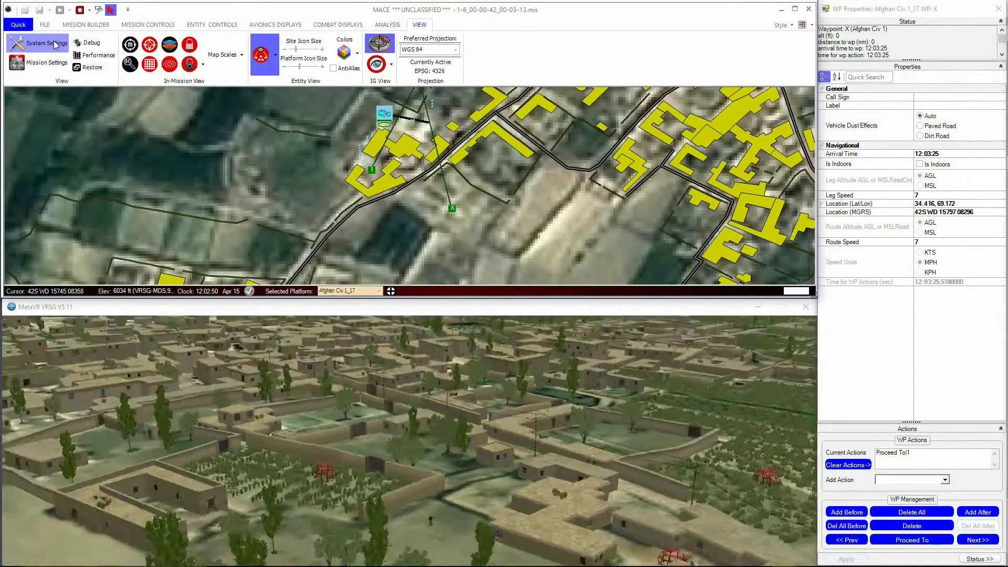
click(56, 45)
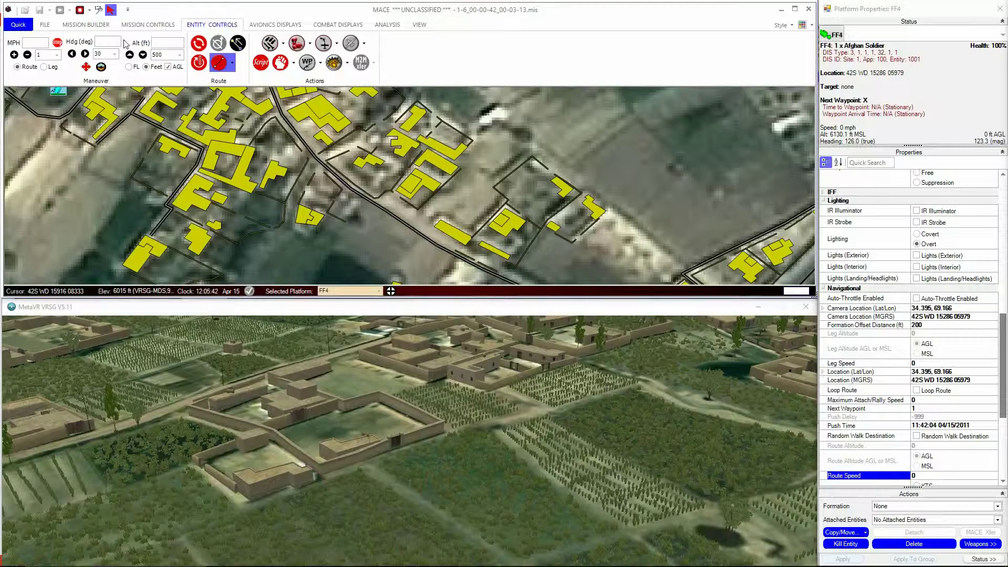
- Place an Afghan Civ 3 platform in the field east of the buildings, and set a waypoint for it on the village's western side
click(109, 28)
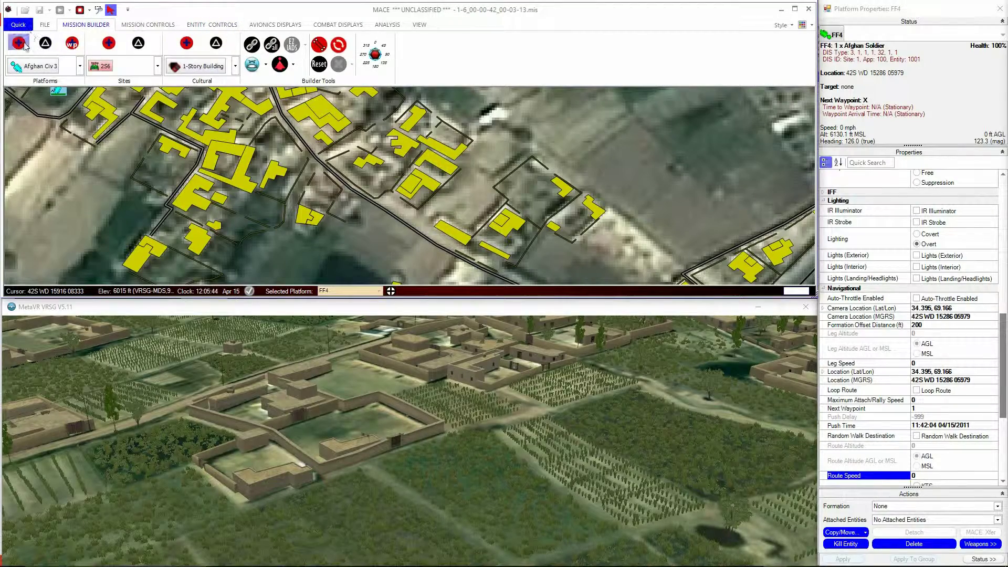
click(589, 162)
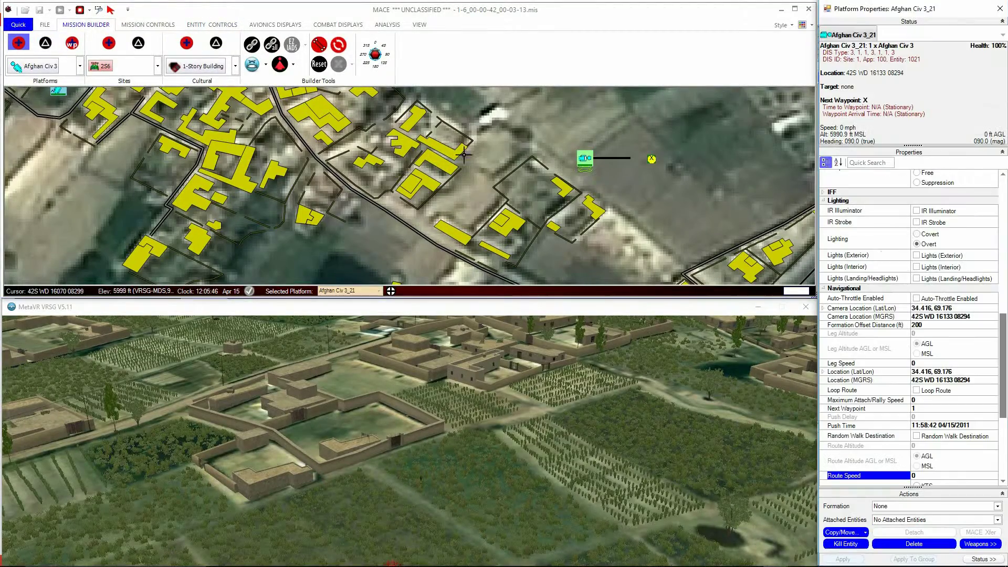
click(118, 68)
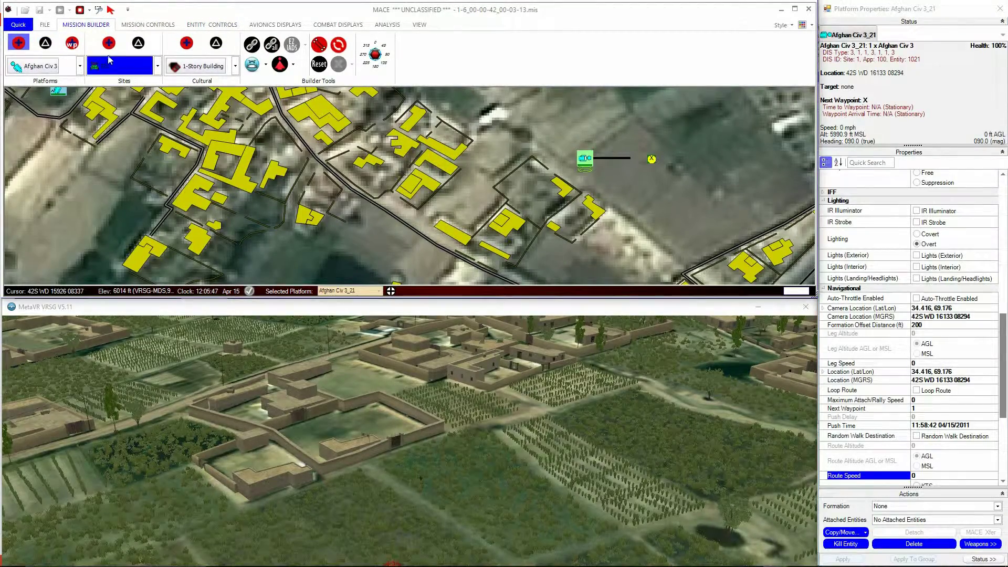
click(120, 198)
- Send Afghan Civ 3_21 directly to the waypoint with route auto-avoidance enabled, and open its Route Speed for editing
click(210, 25)
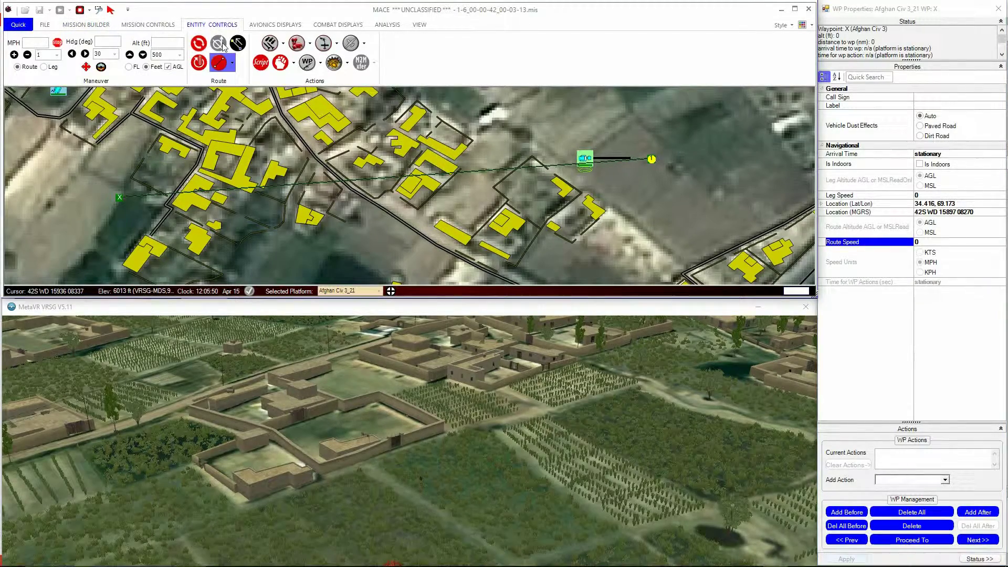
click(238, 46)
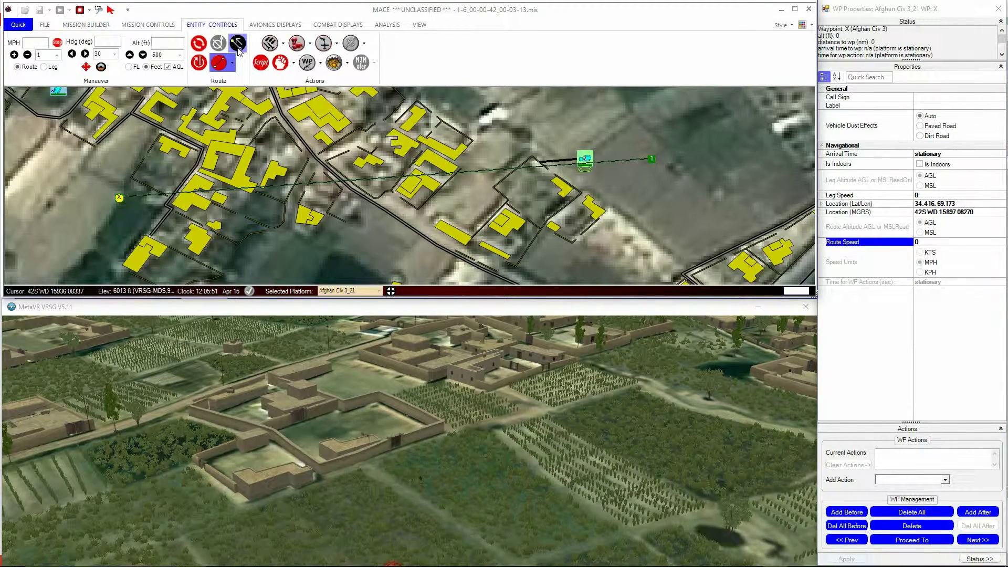
click(200, 64)
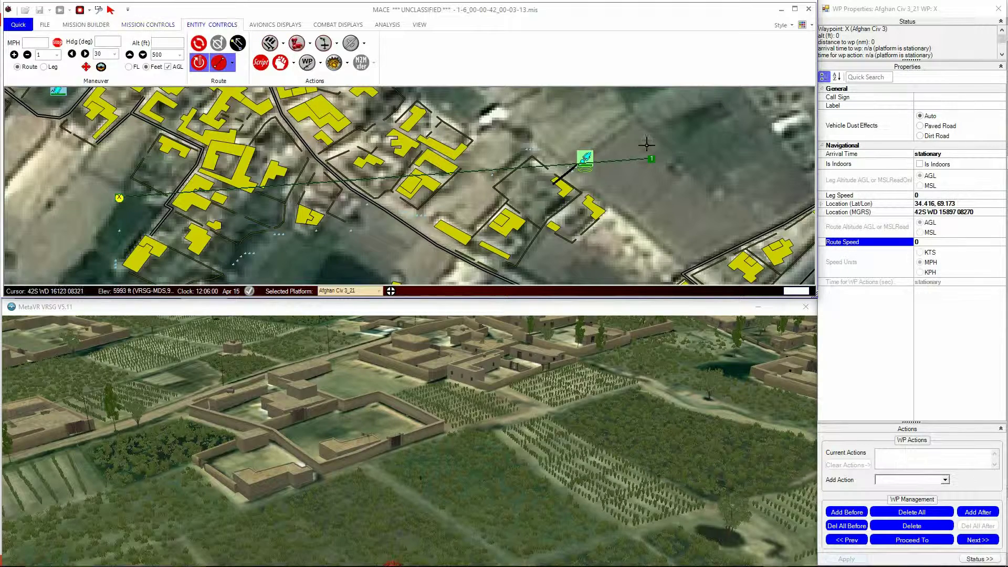
click(937, 245)
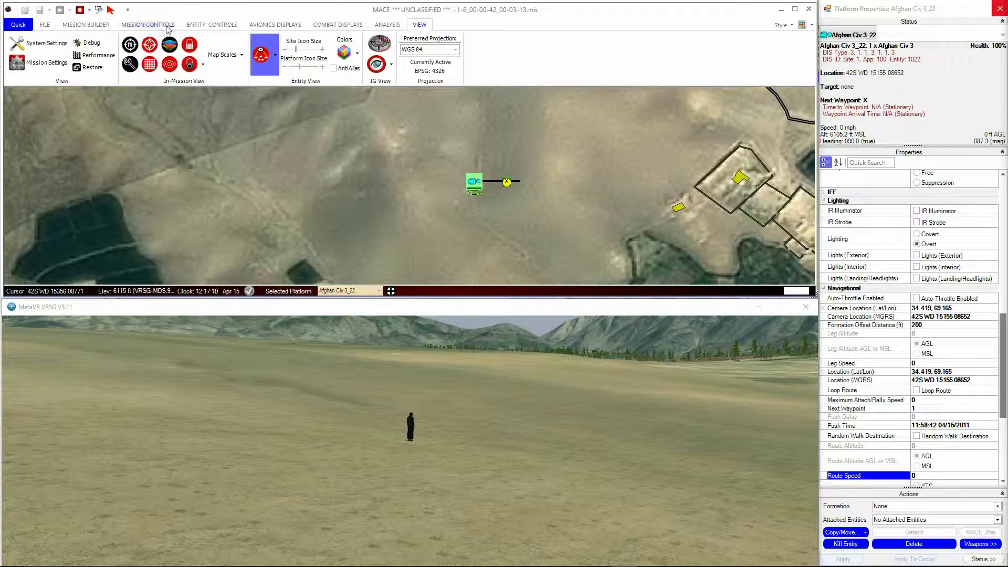
- Set a virtual fence distance of 100 meters for Afghan Civ 3_22 and start its random walk
click(200, 26)
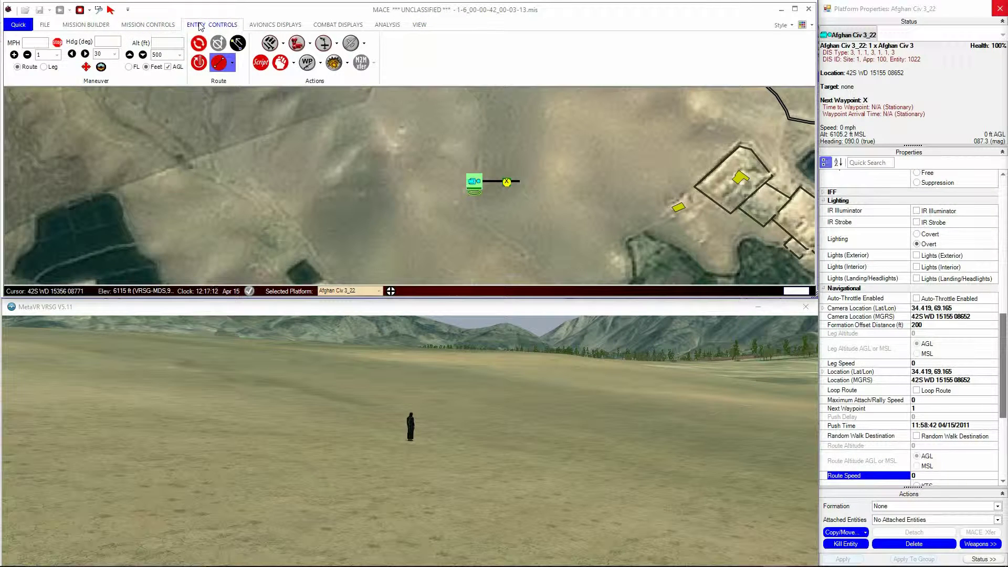
click(232, 67)
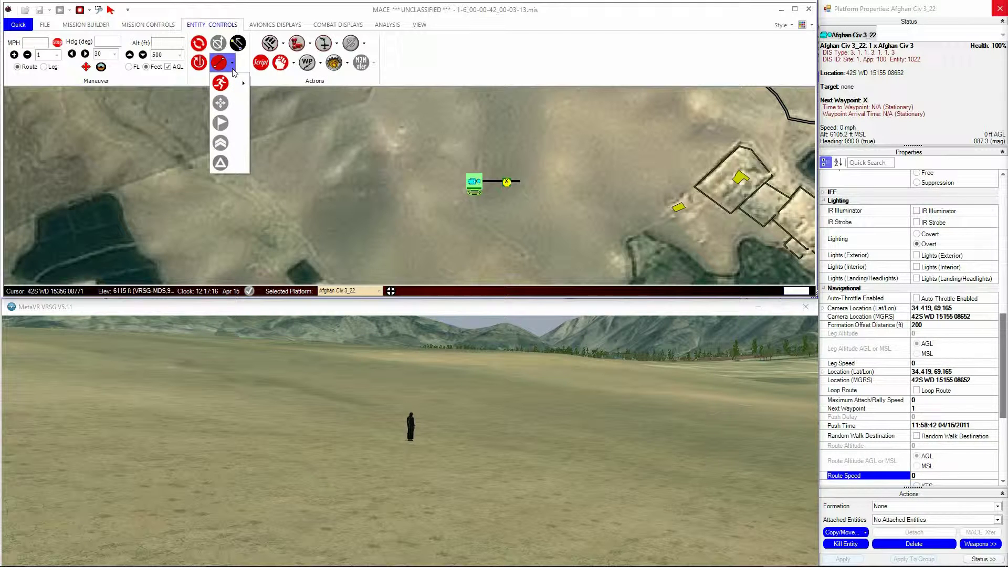
mouse_move(232, 81)
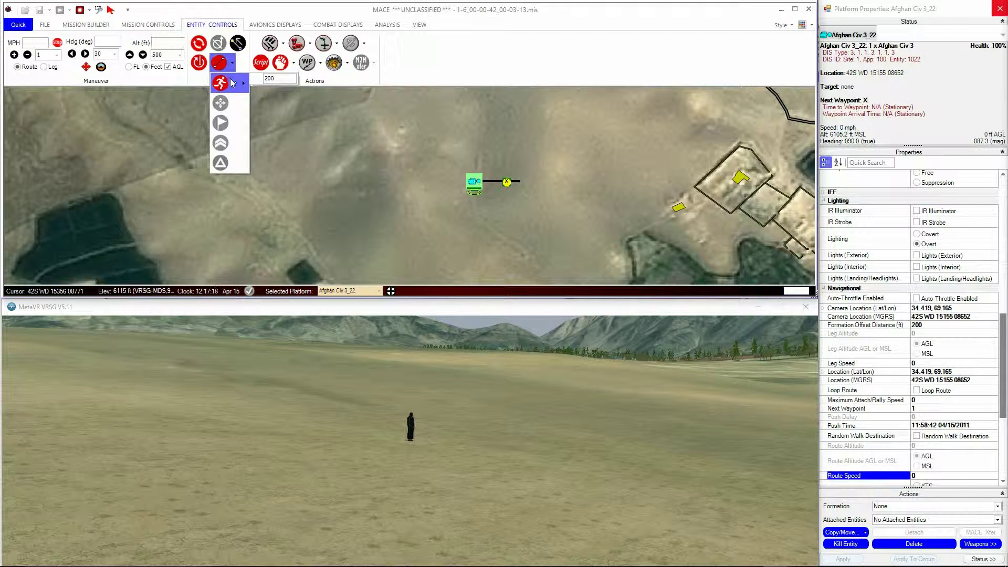
double_click(276, 79)
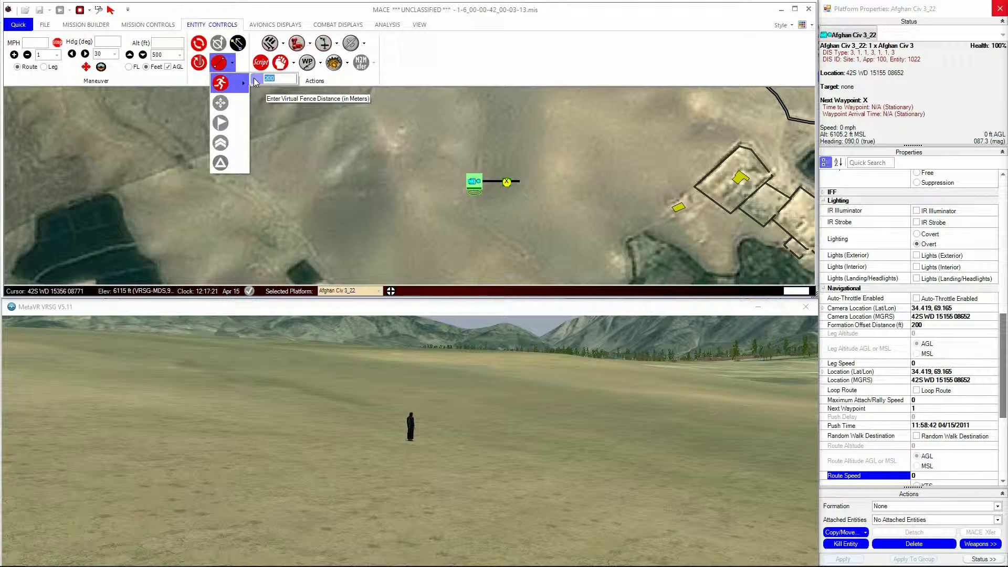
text(10)
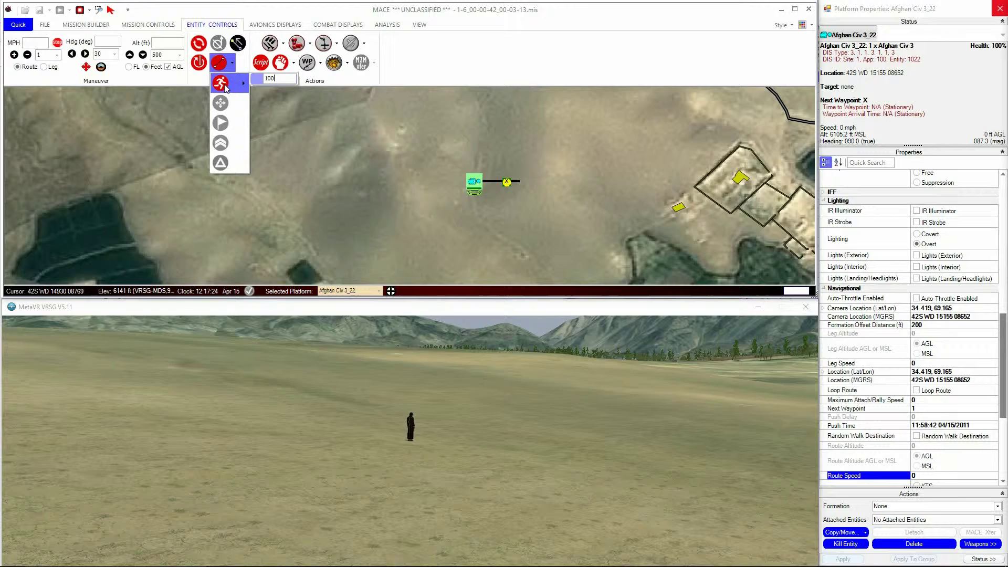
click(223, 85)
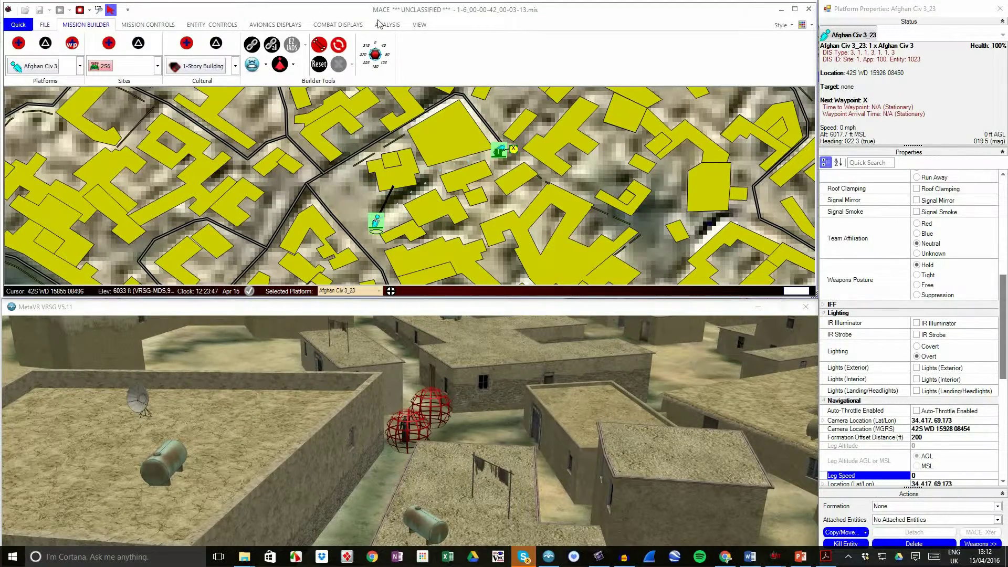
- Review the platform collision avoidance options in the Behaviors section of the Mission Settings, and close the window
click(419, 24)
click(55, 69)
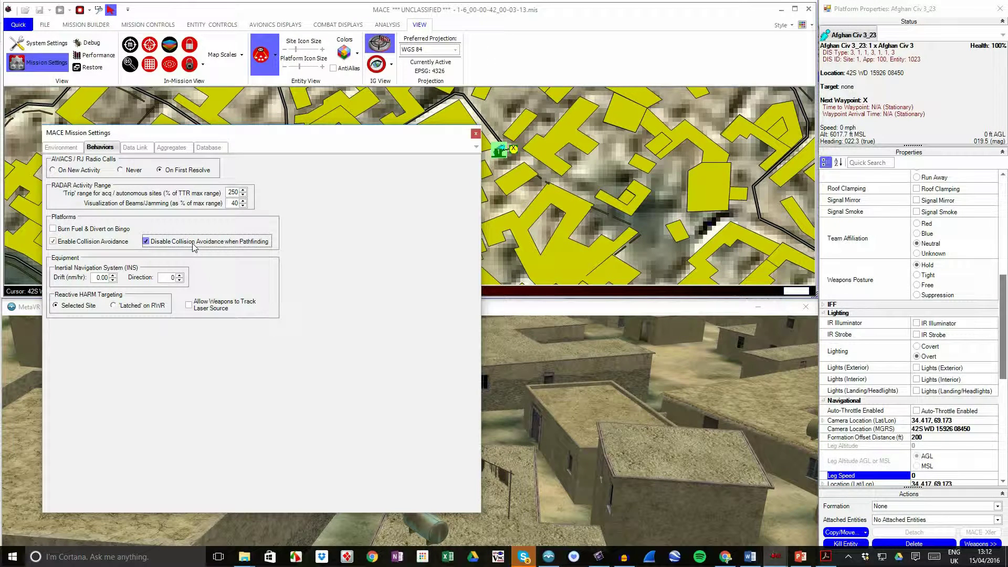
click(476, 135)
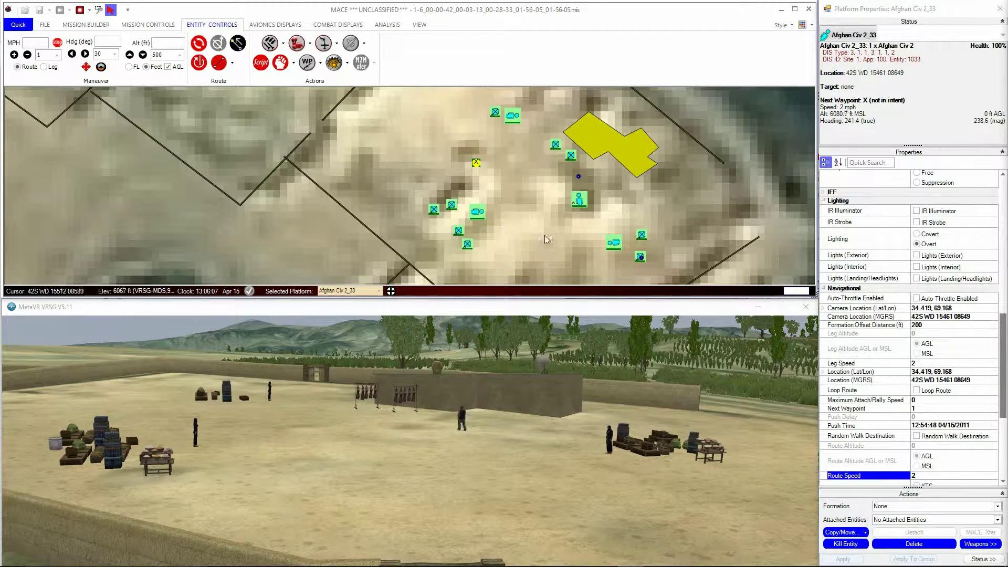
- Filter the properties of Afghan Civ 3_34 by "ran" and enable Random Walk Destination for it
click(614, 243)
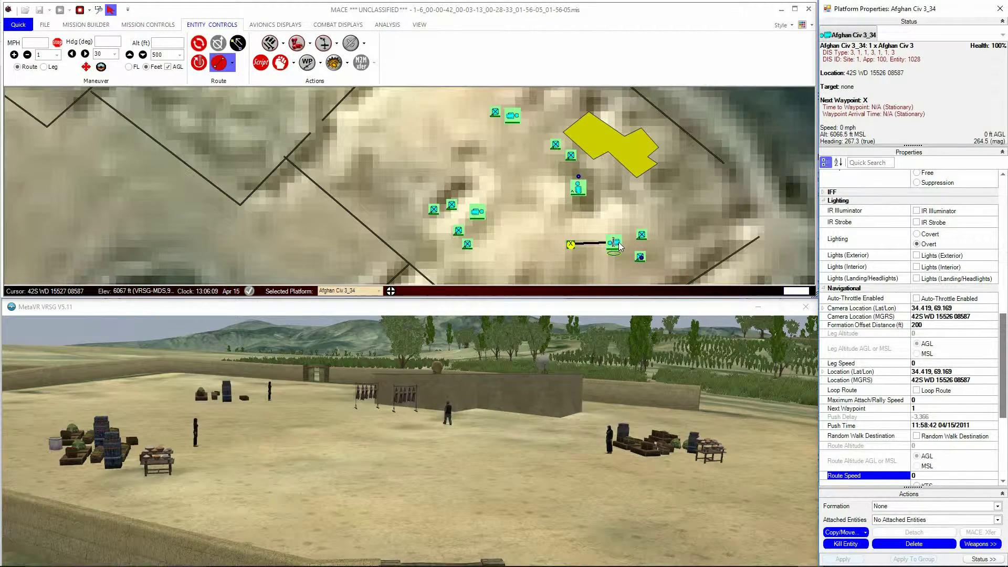
click(870, 163)
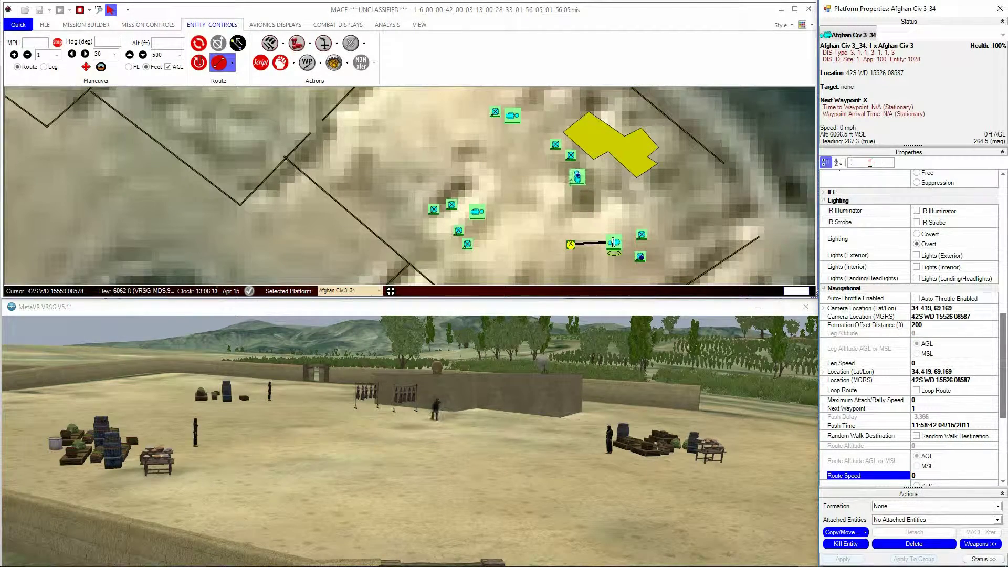
text(ran)
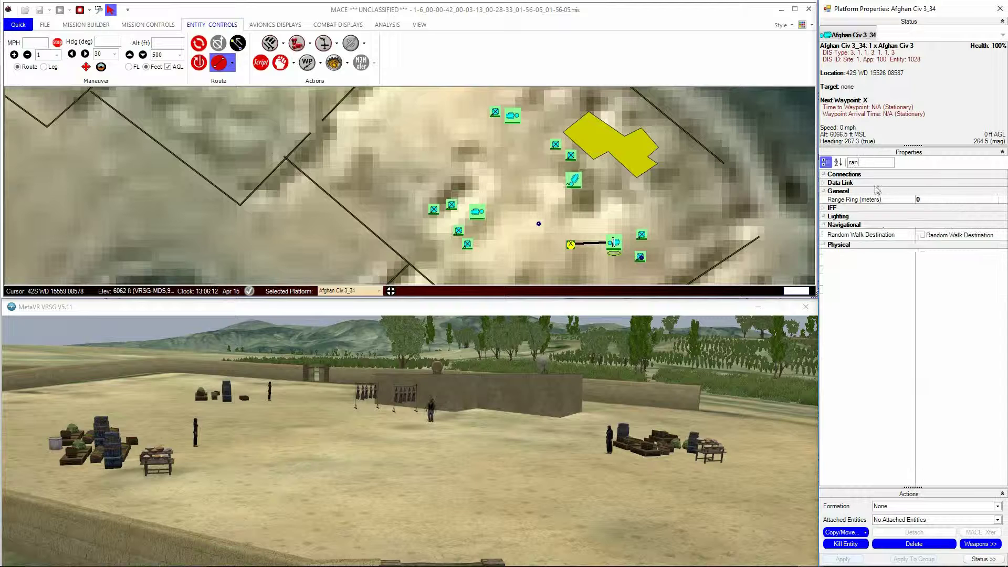
click(921, 235)
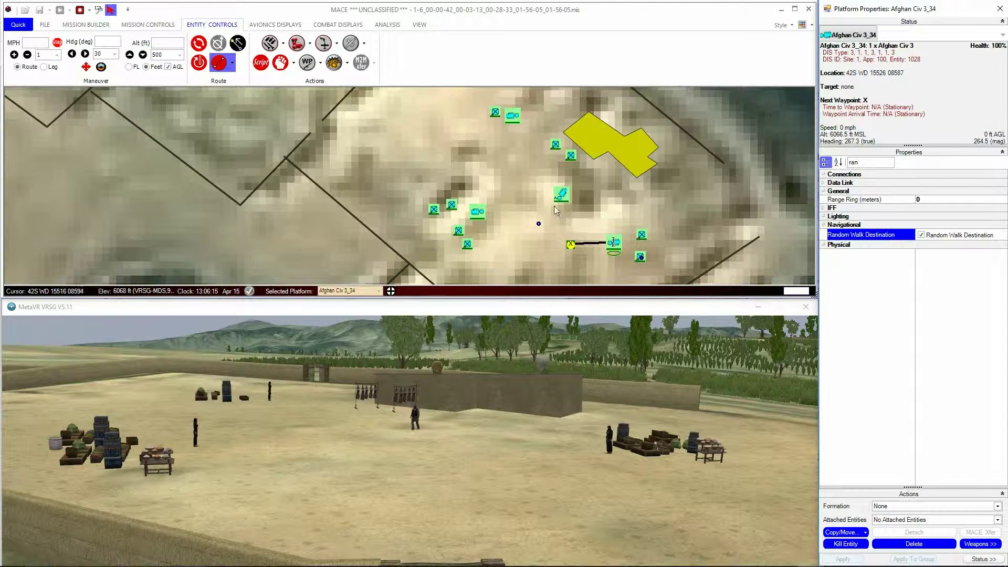
- Select the mutton-002 object and Afghan Civ 3_33 in turn on the map, and filter the properties by "rand"
click(557, 146)
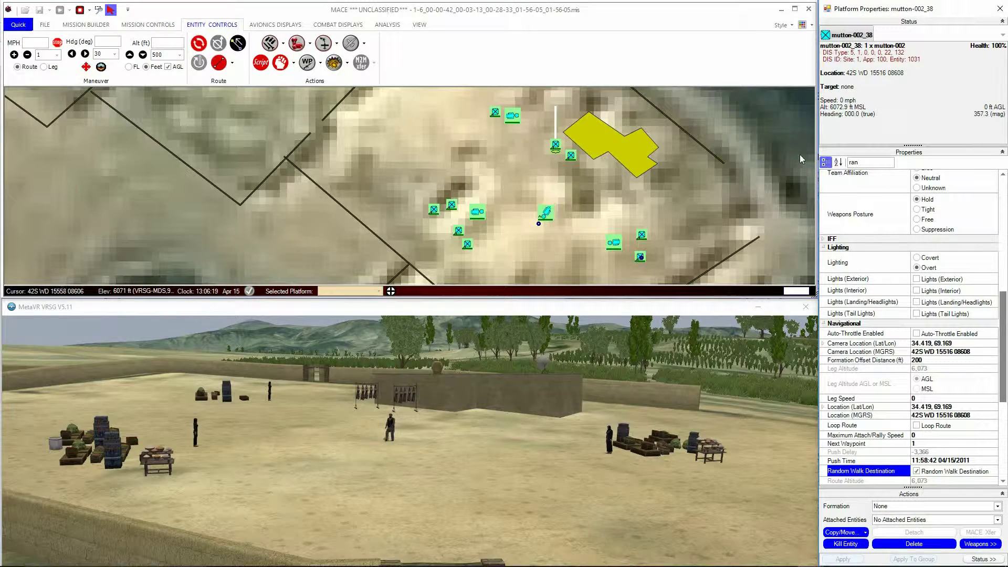
click(513, 117)
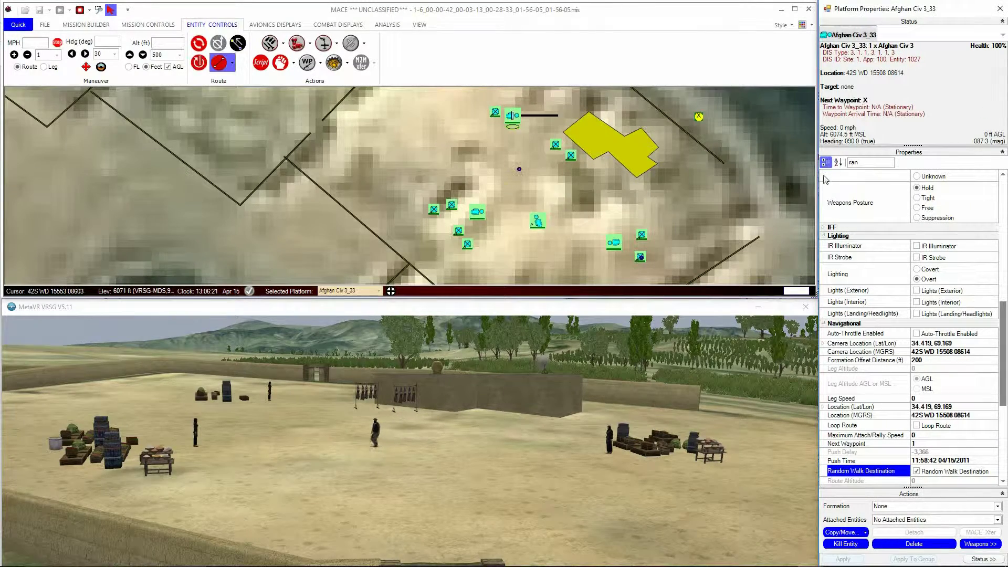
click(862, 164)
text(rand)
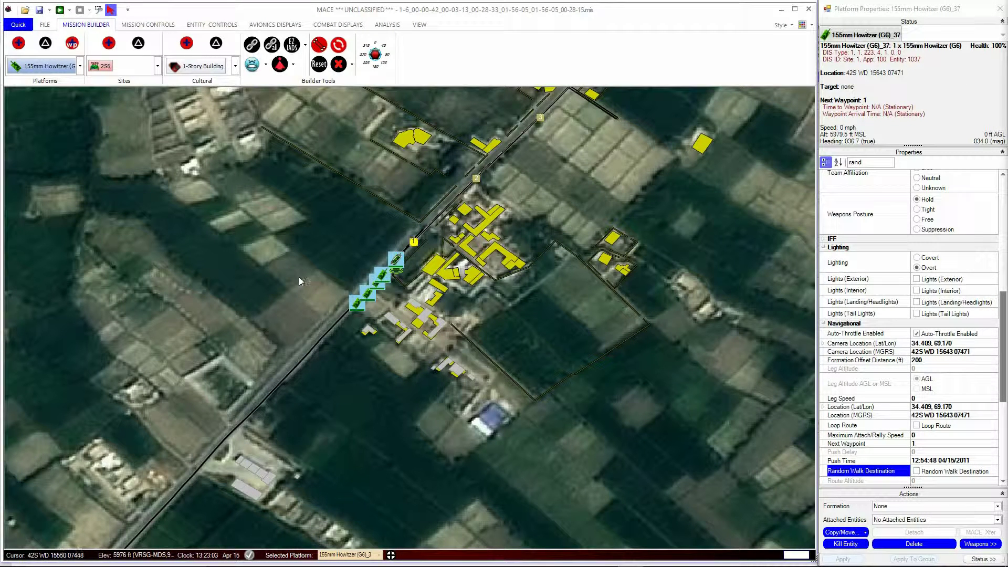
- Select the five 155mm Howitzer (G6) platforms along the road and create an aggregate from them
scroll(332, 255, down, 2)
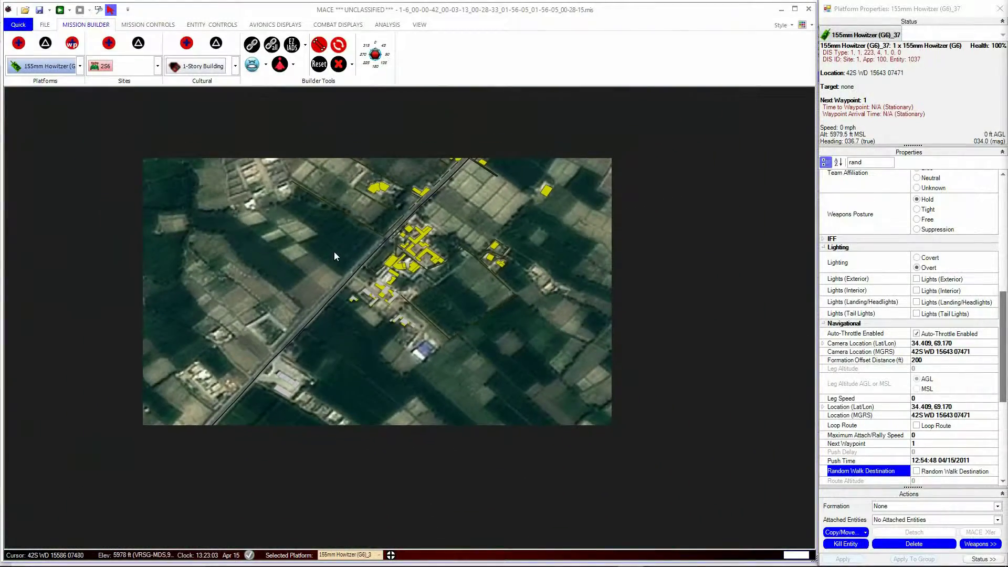
scroll(334, 251, up, 3)
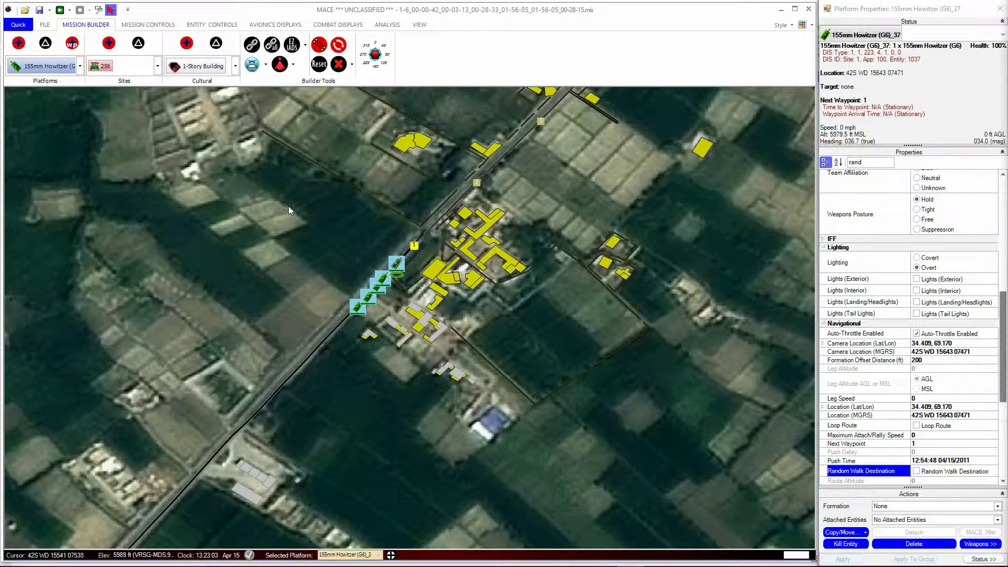
drag(288, 206, 423, 352)
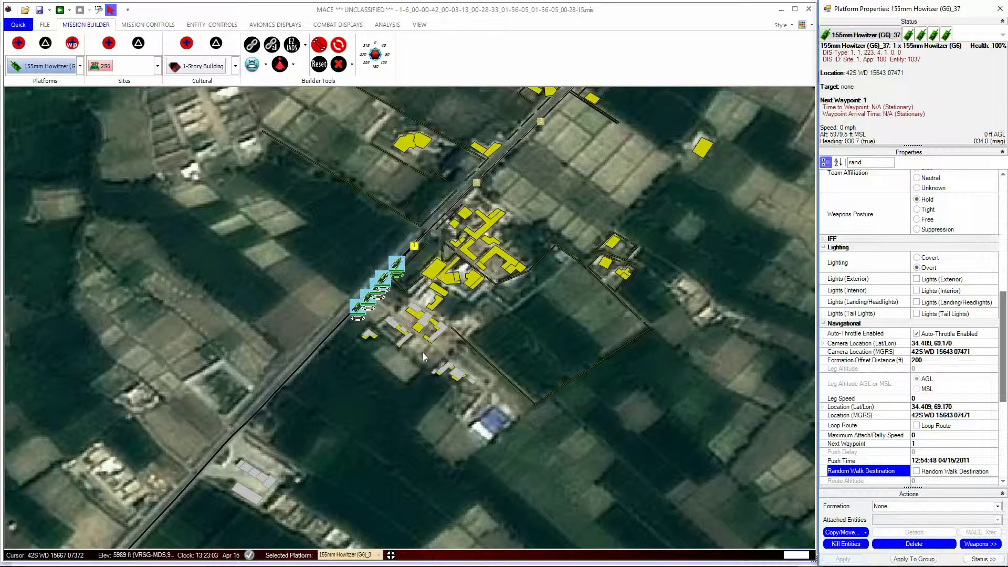
click(423, 28)
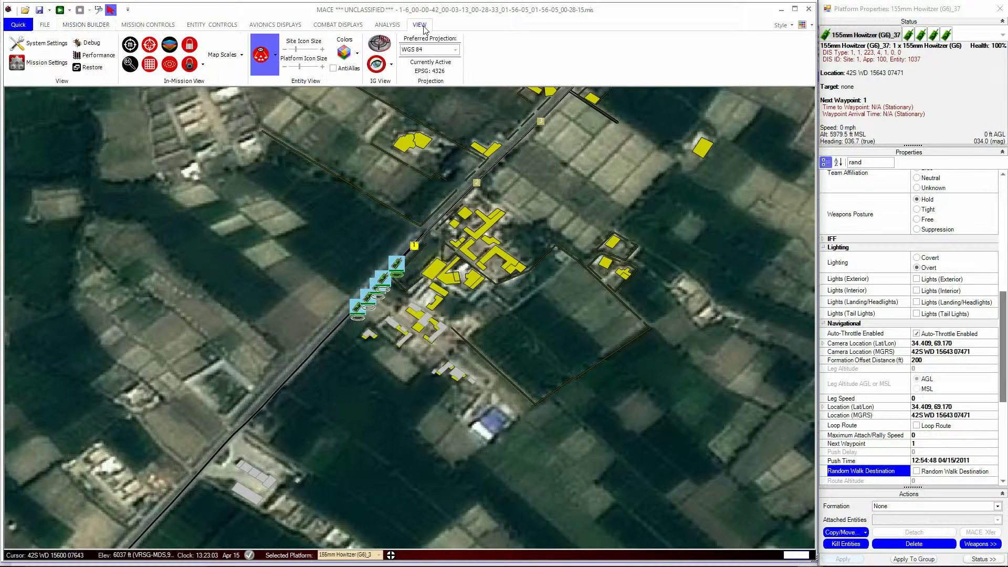
click(275, 55)
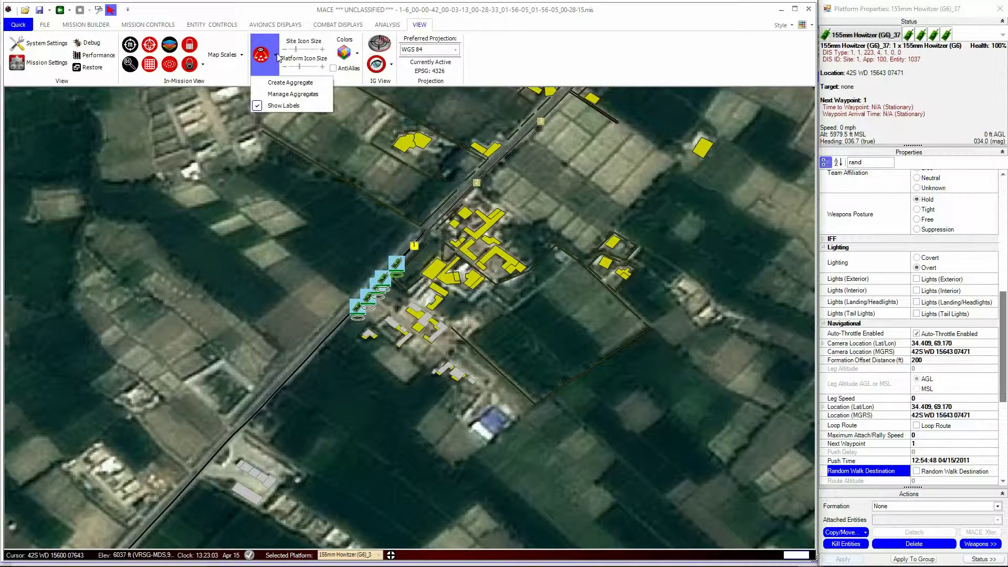
click(284, 87)
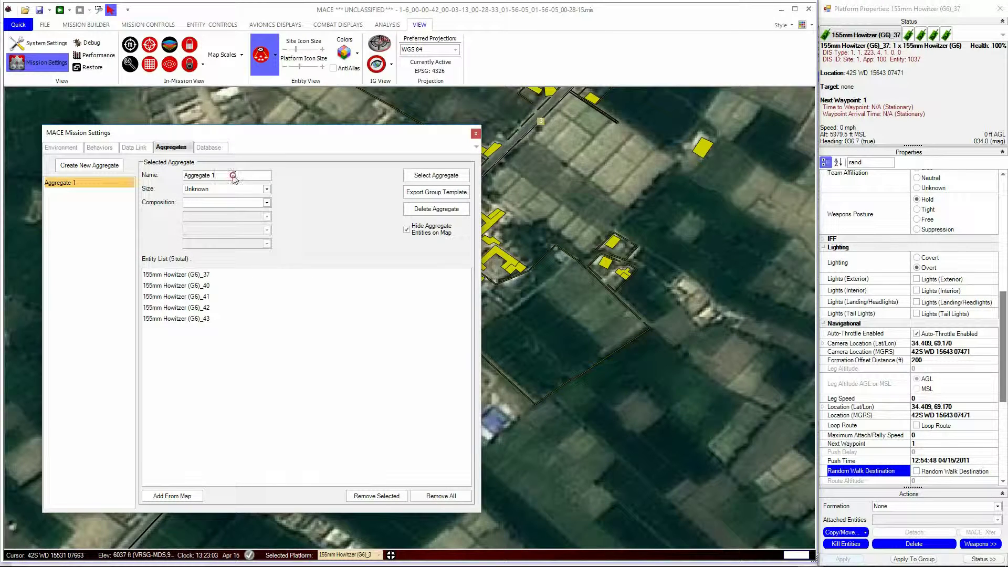
- Name the new aggregate Arty Pltn and set its size to Platoon / Detachment
drag(233, 176, 131, 164)
text(Arty Pltn)
drag(265, 133, 695, 64)
click(700, 122)
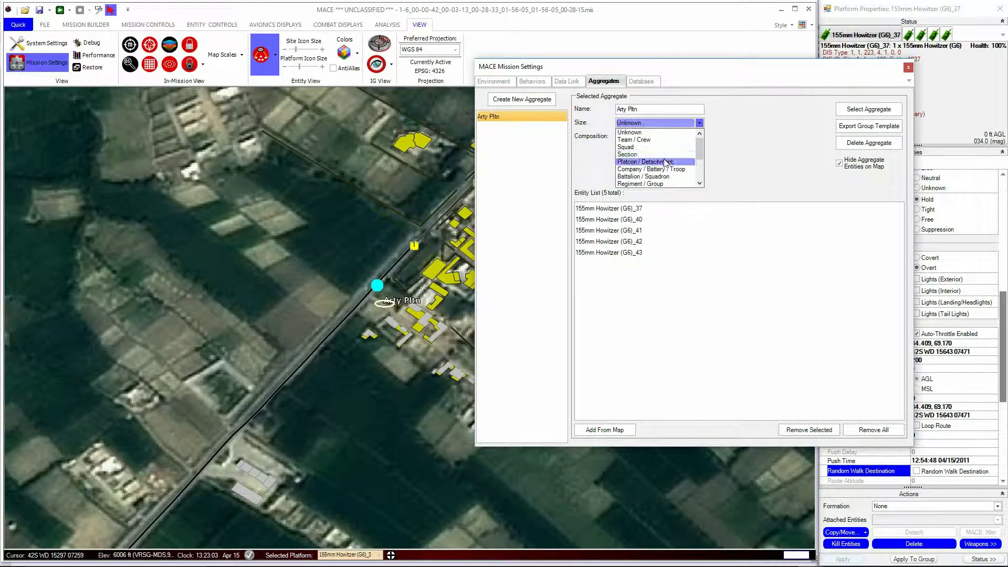
click(663, 161)
- Set the Arty Pltn aggregate's composition to Land Unit, Fires, Field Artillery
click(672, 137)
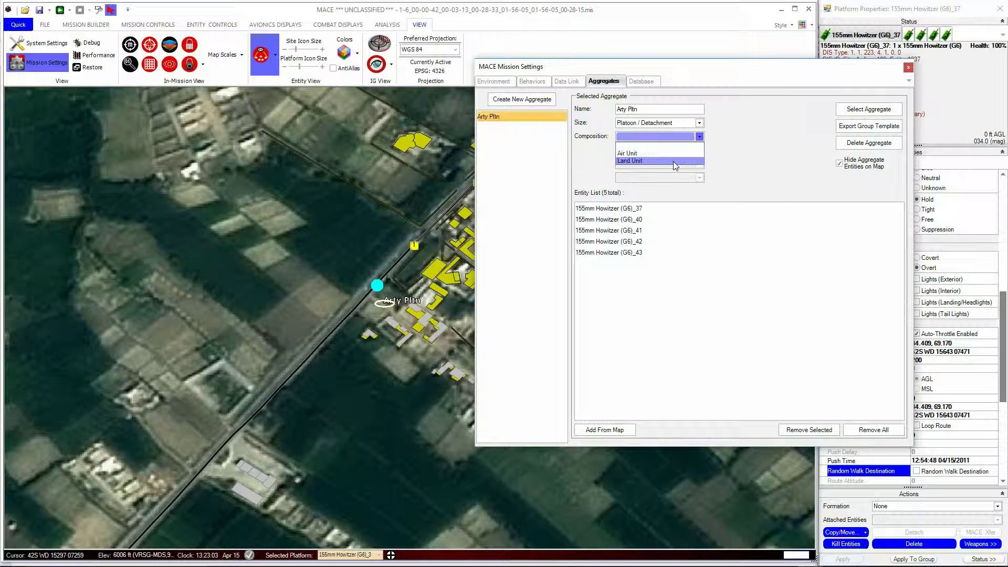
click(673, 160)
click(674, 150)
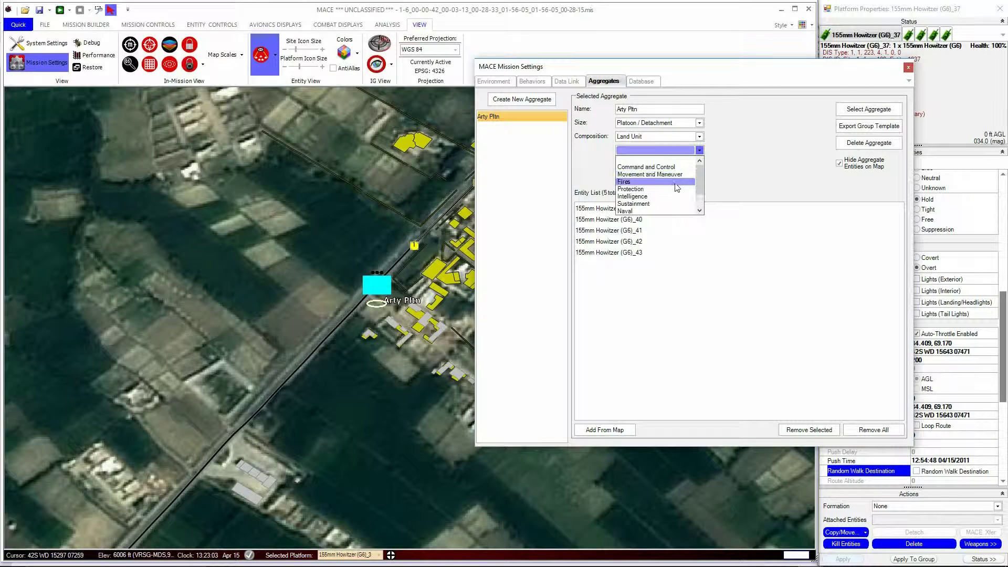
click(674, 182)
click(697, 165)
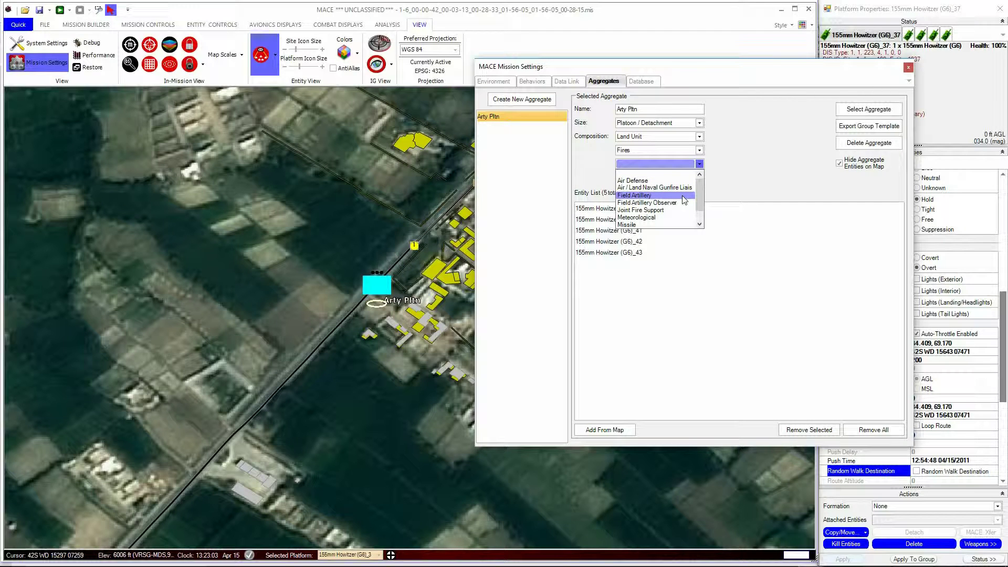
click(683, 196)
click(656, 109)
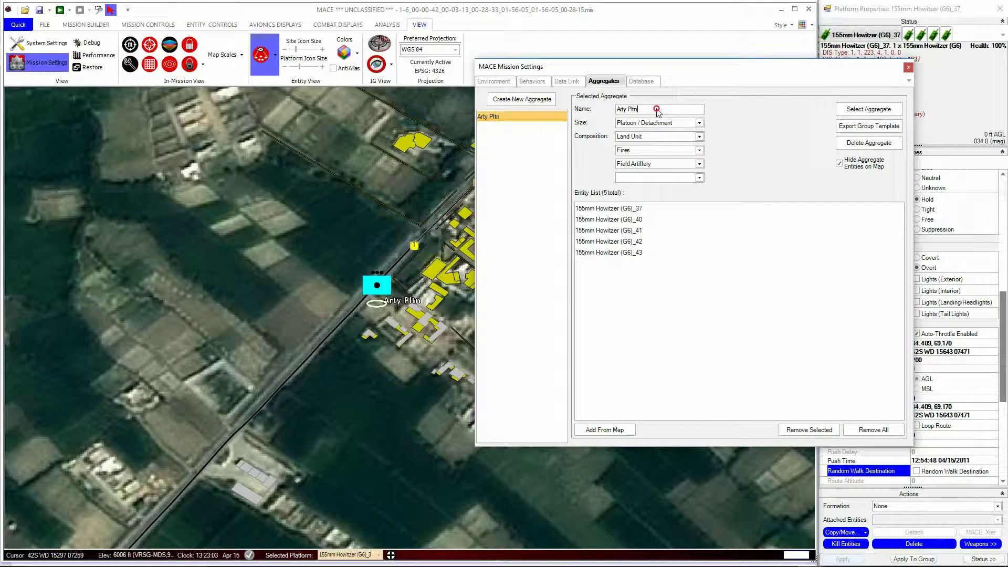
- Rename the Arty Pltn aggregate as HAMMER
key(shift+Home)
text(HAMMER)
click(666, 300)
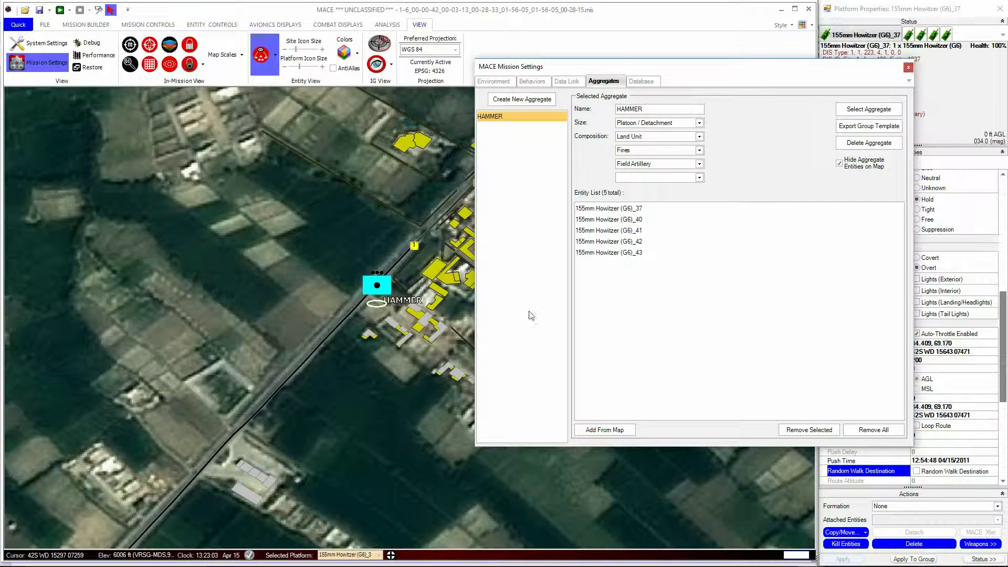
- Move the HAMMER aggregate southwest down the road, and back northeast to the road stretch beyond the village
click(381, 283)
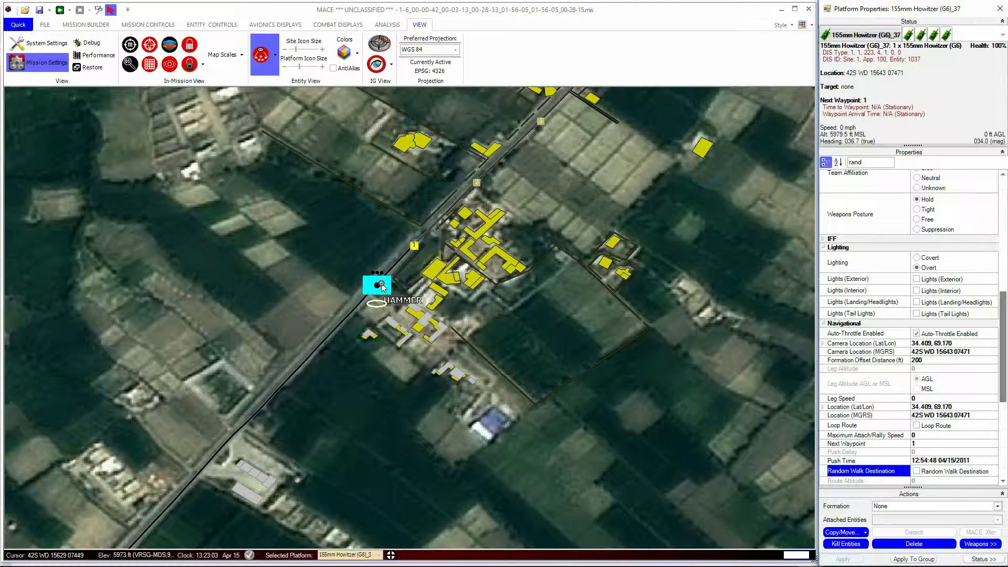
drag(382, 282, 212, 459)
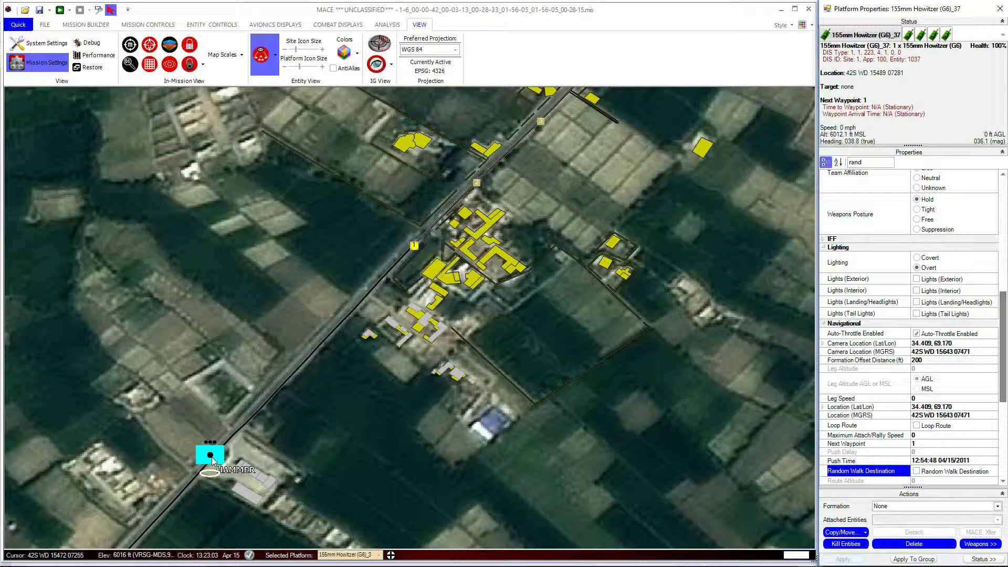
mouse_move(210, 458)
mouse_down()
mouse_move(429, 208)
mouse_move(508, 149)
mouse_up()
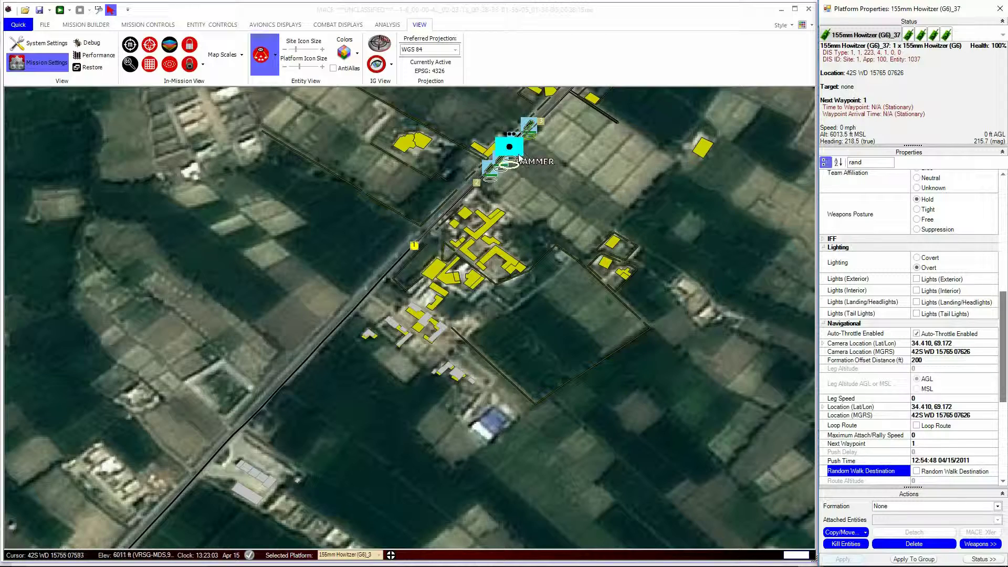
scroll(520, 141, up, 5)
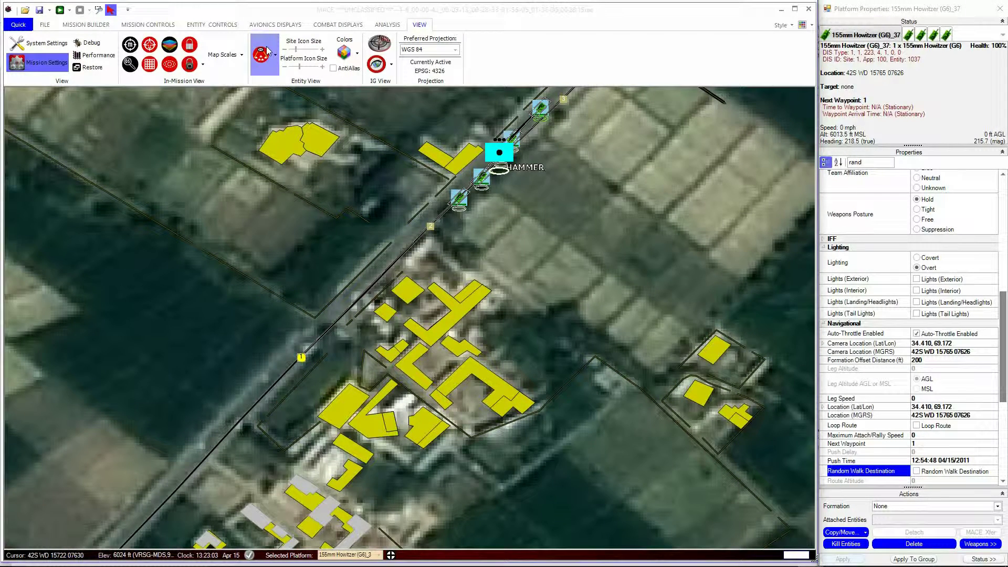
- Delete the HAMMER aggregate and create a new aggregate containing the five 155mm Howitzer (G6) platforms
click(46, 62)
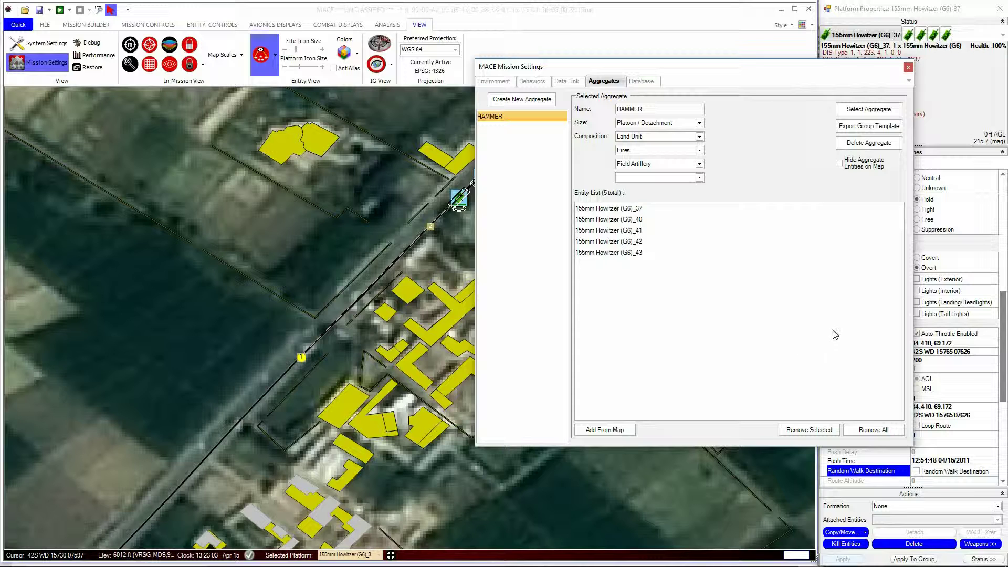
click(880, 145)
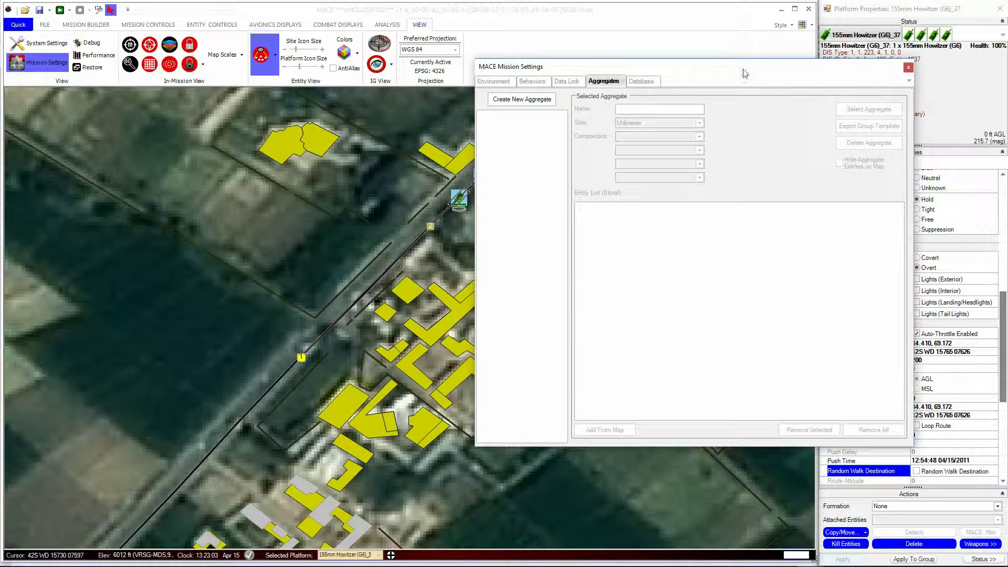
drag(743, 73, 850, 106)
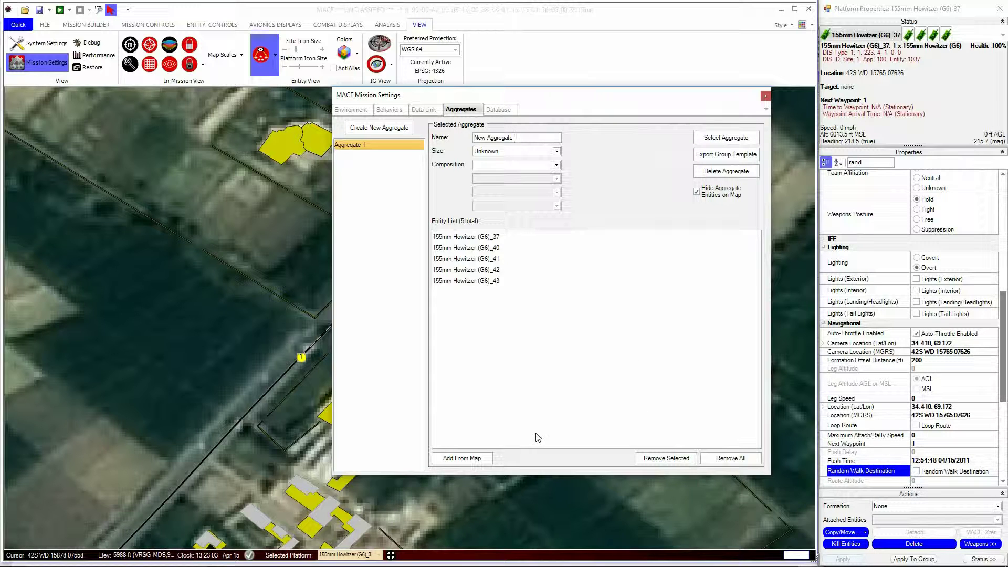
- Export the new howitzer aggregate as a group template named Arty Pltn
click(706, 156)
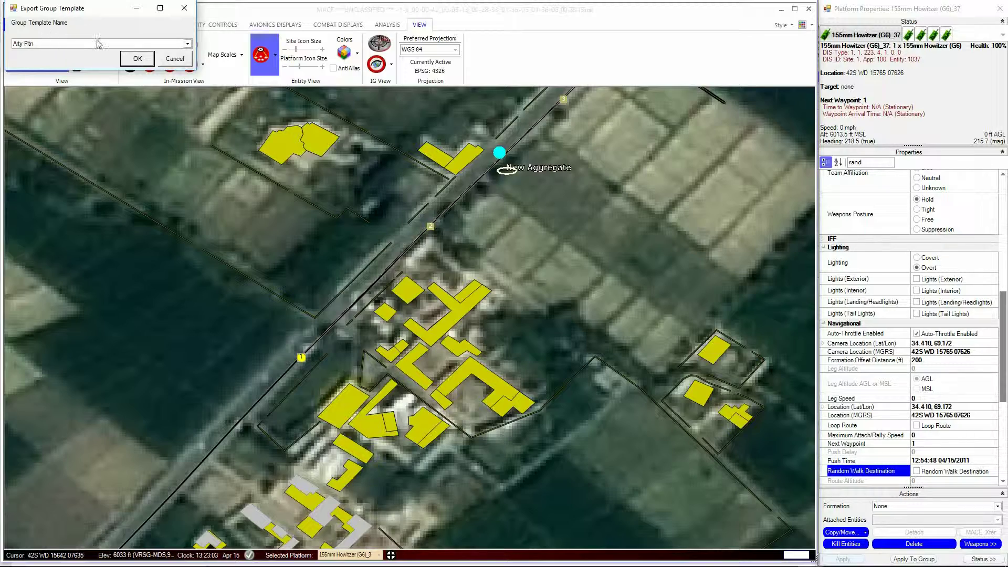
click(129, 59)
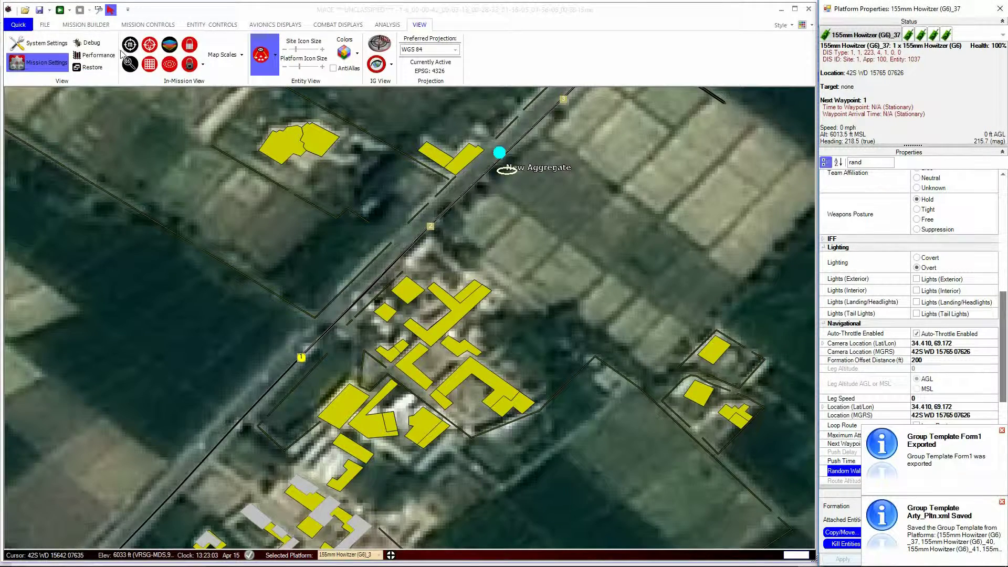
- Choose the Arty Pltn group template as the platform and place a copy on the road southwest of the village
click(86, 24)
click(80, 66)
click(36, 288)
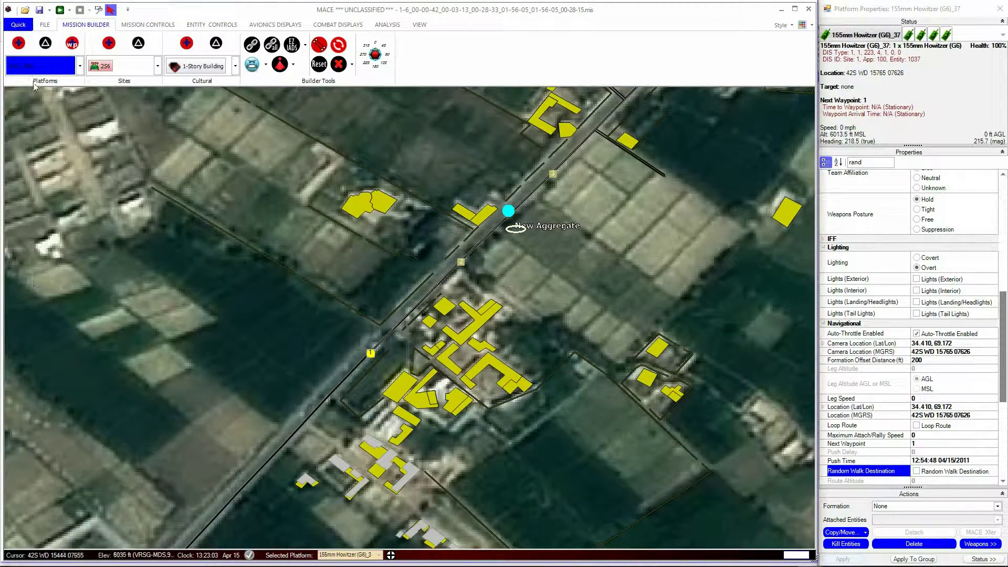
click(25, 51)
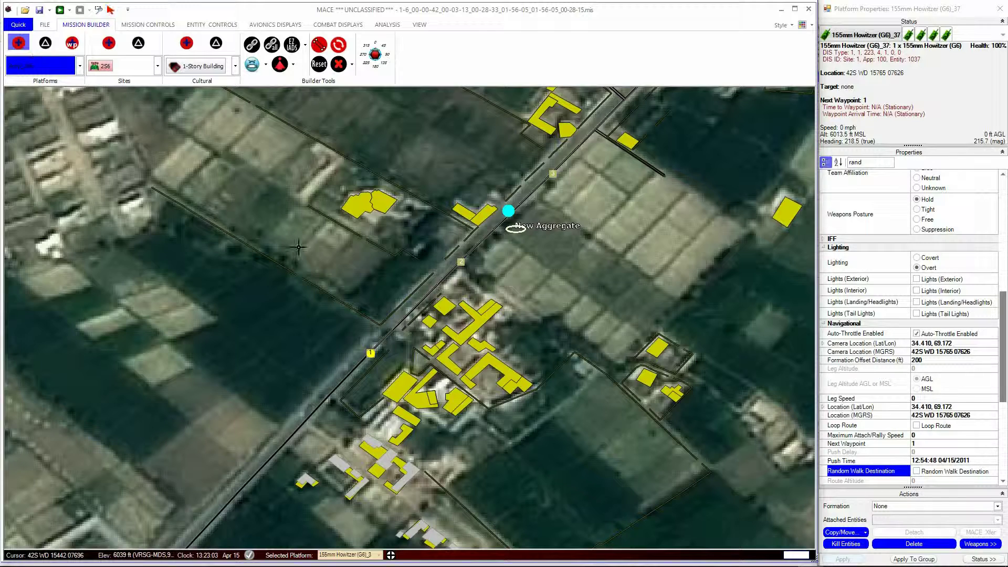
click(324, 409)
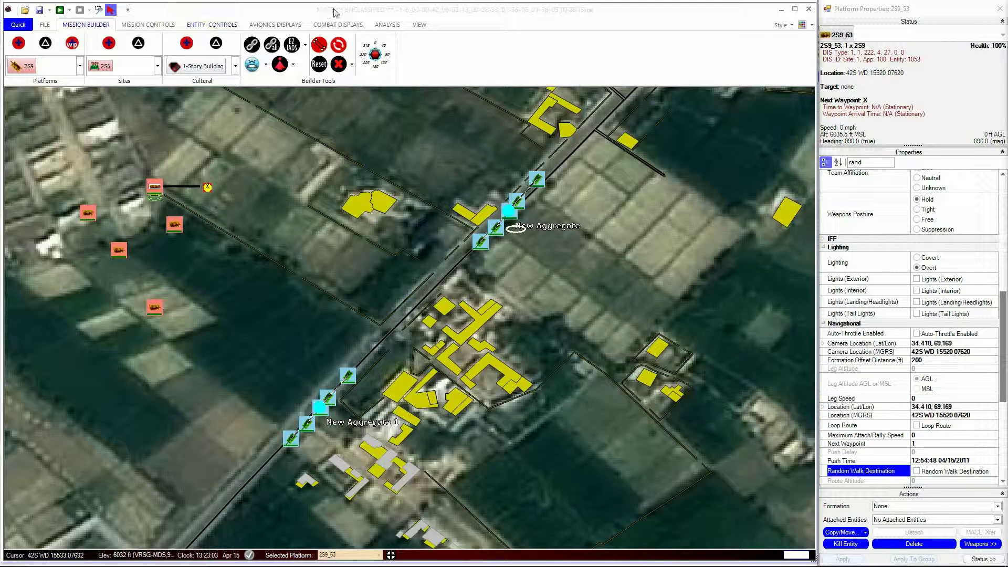
- Create another aggregate in the mission settings and name it EF
click(420, 25)
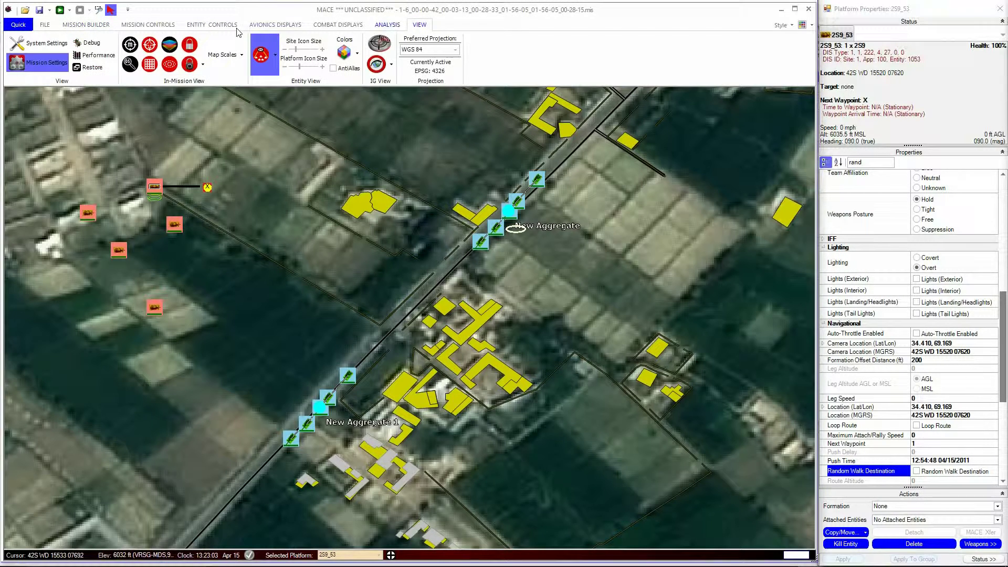
click(44, 65)
drag(524, 100, 577, 100)
click(455, 128)
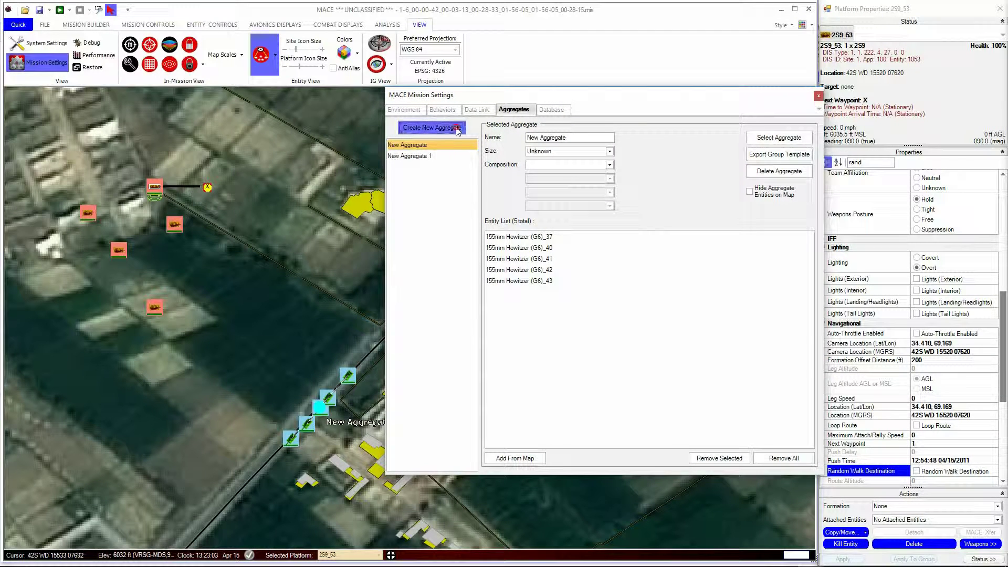
drag(558, 137, 505, 138)
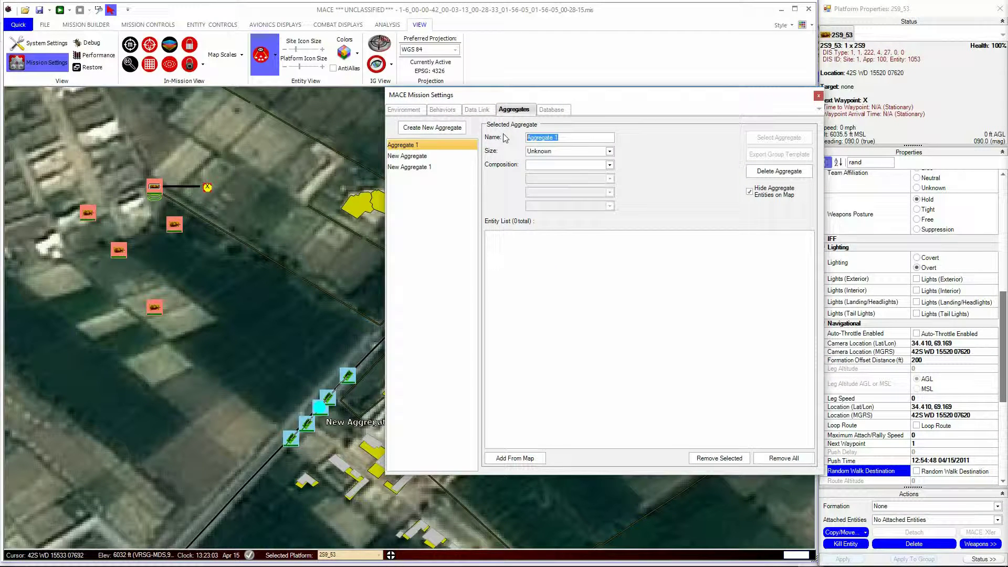
text(EFI)
- Add the five red 2S9 platforms northwest of the road to the EF aggregate from the map
click(506, 459)
click(154, 307)
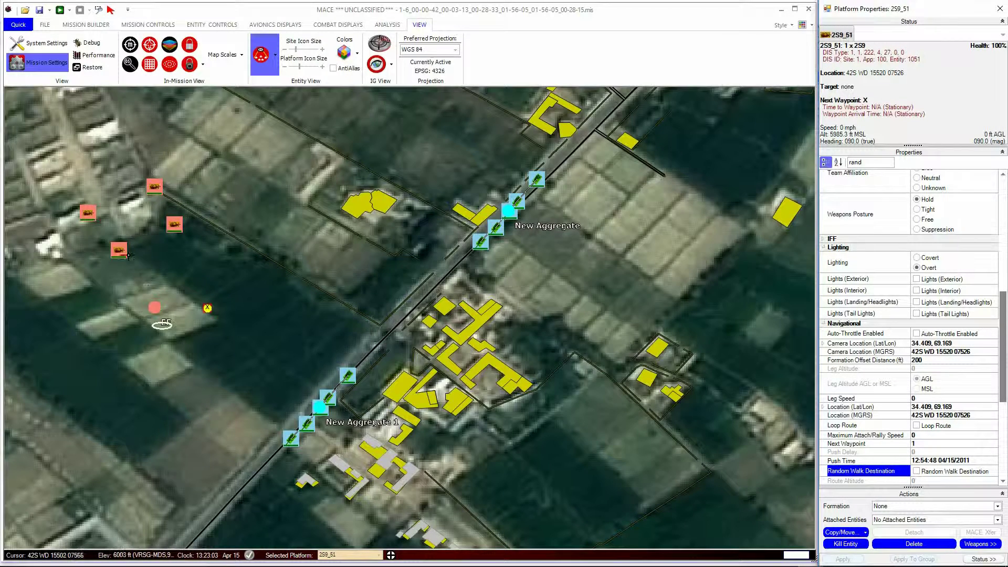
click(119, 249)
click(87, 212)
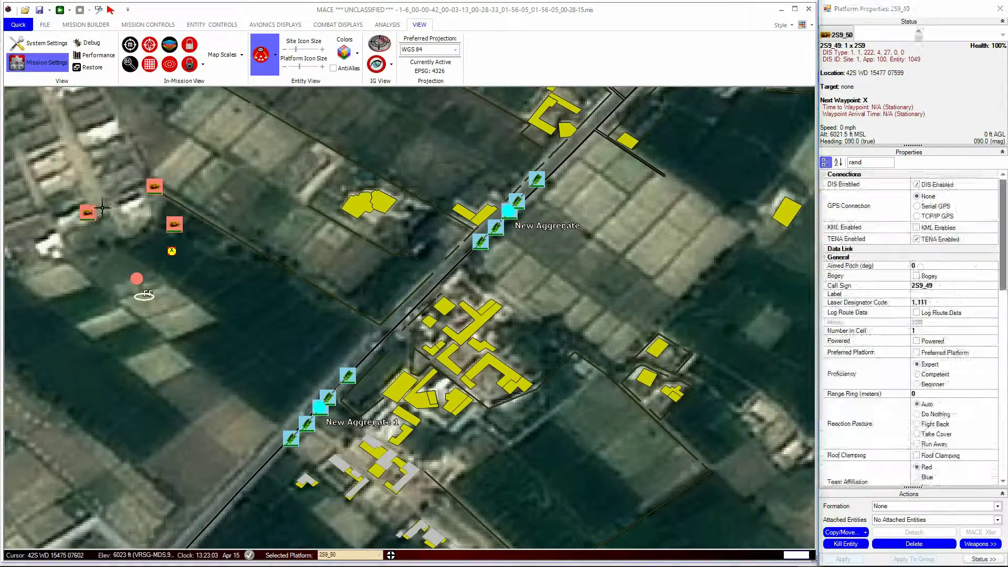
click(160, 187)
click(175, 225)
key(alt+Tab)
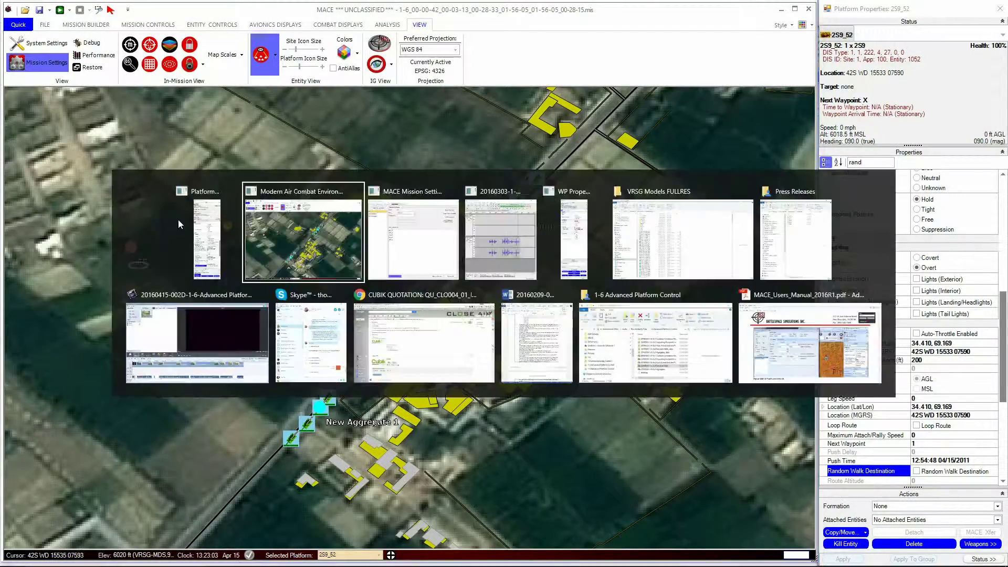
key(alt+Tab)
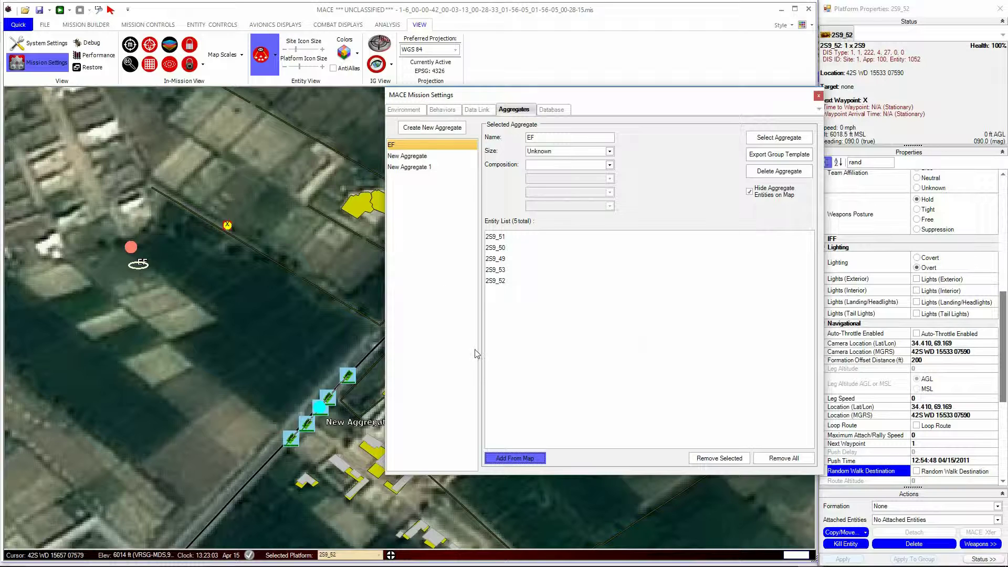
click(532, 458)
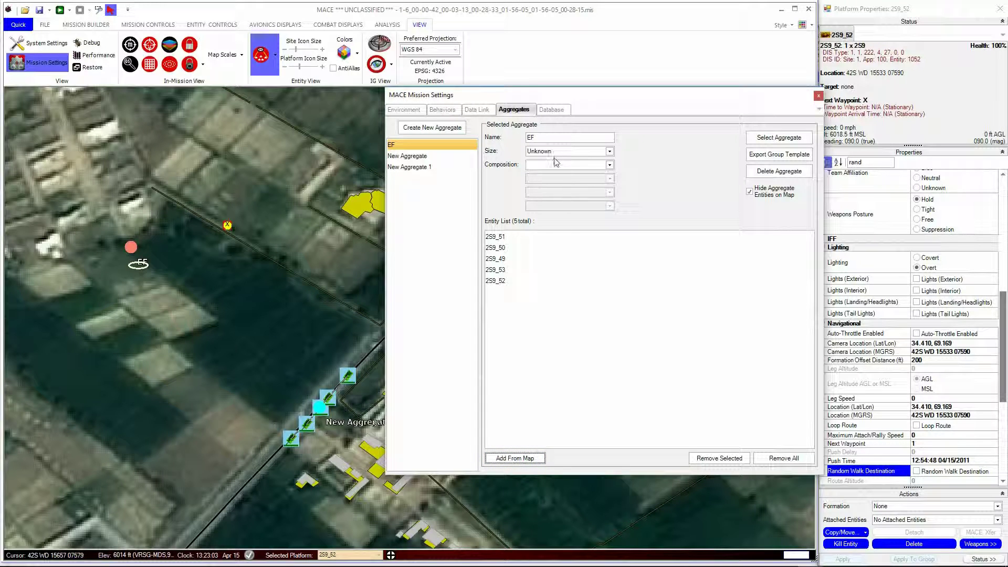
- Open the size choices for the EF aggregate
click(575, 151)
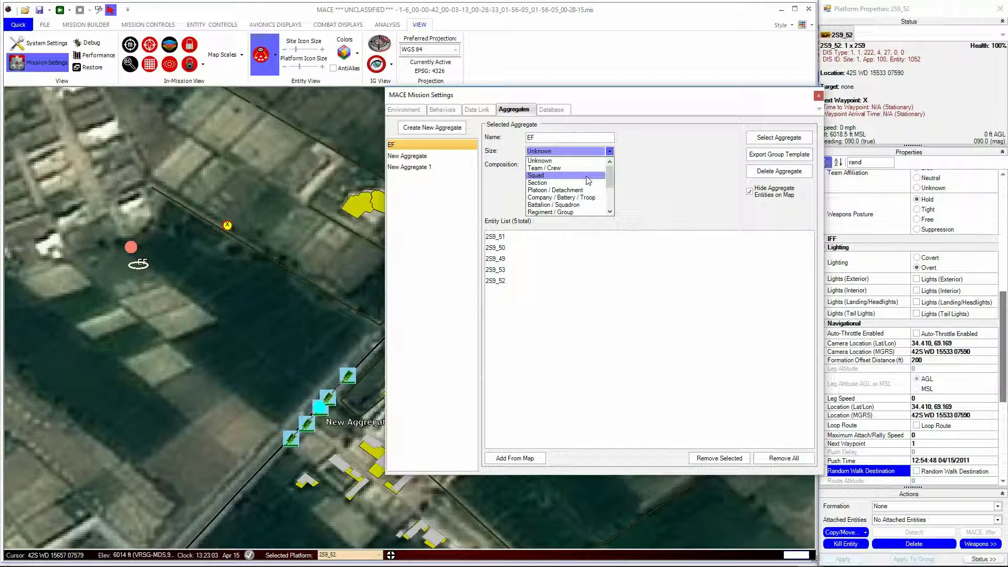